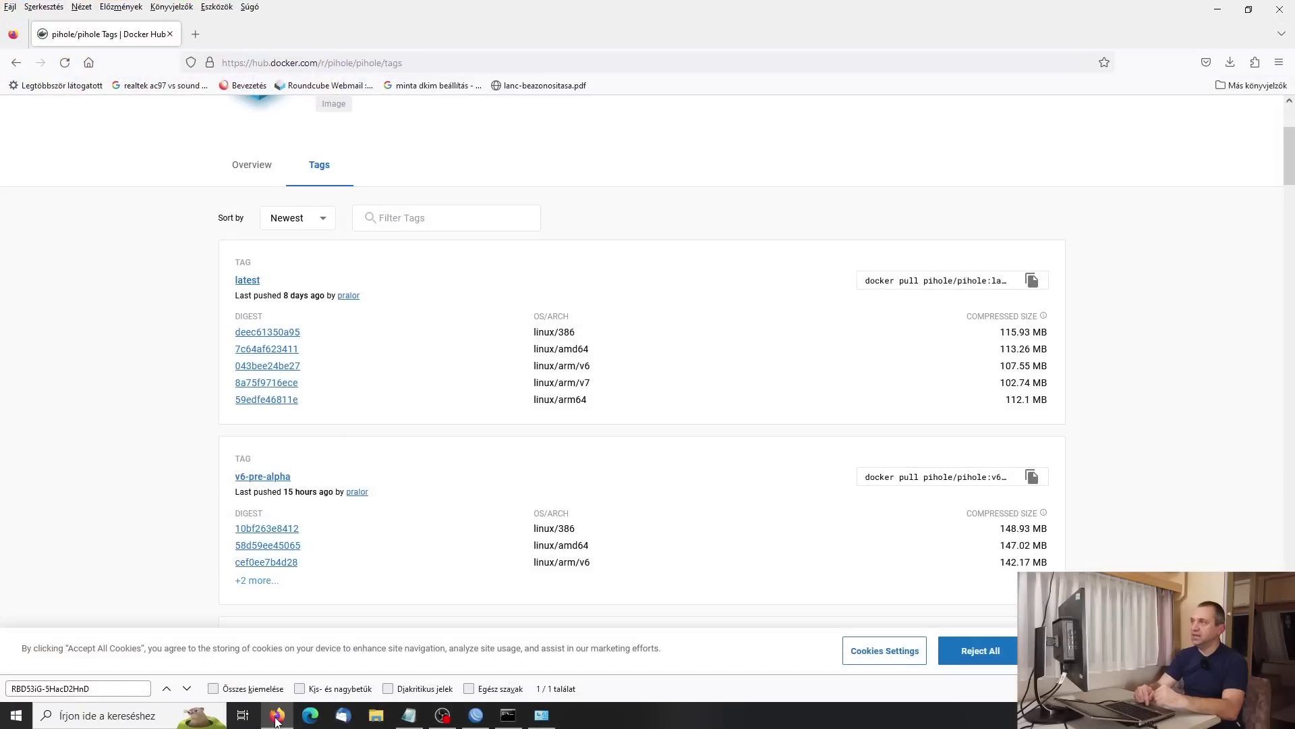
Load startlap.hu in the current browser tab.
click(536, 54)
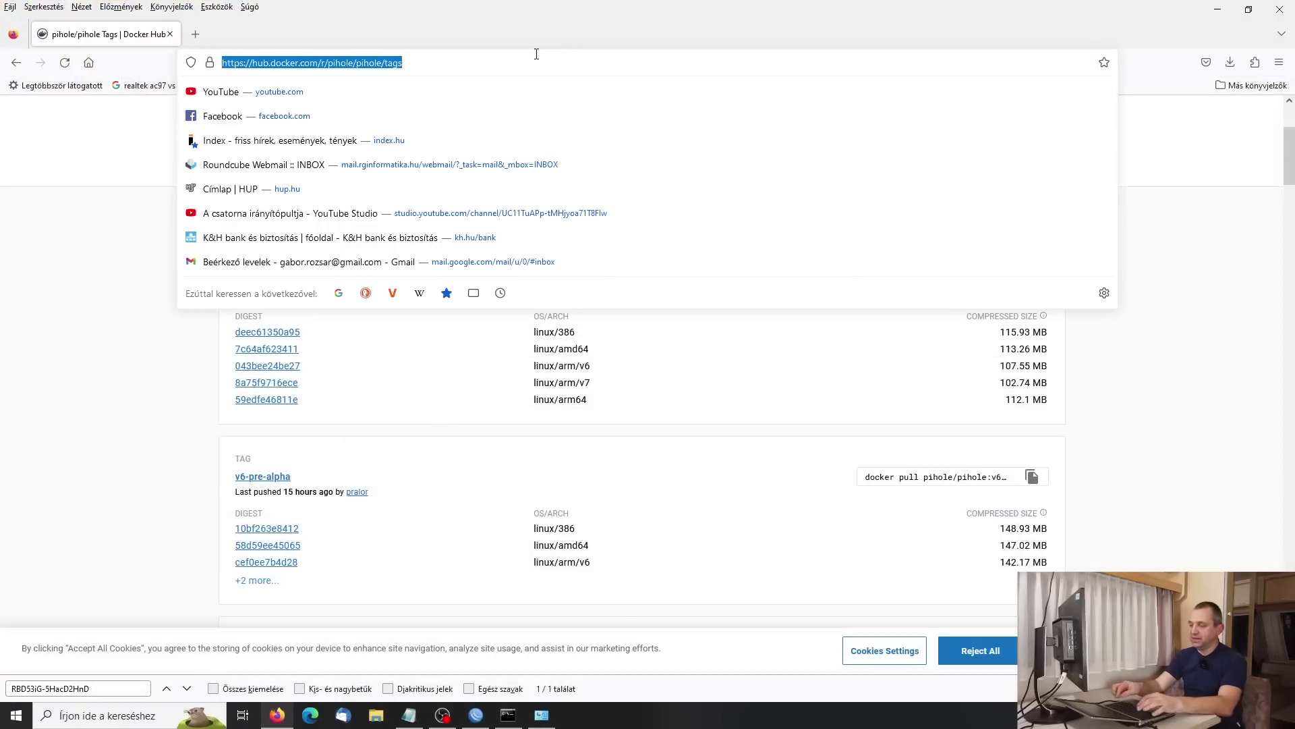
text(start)
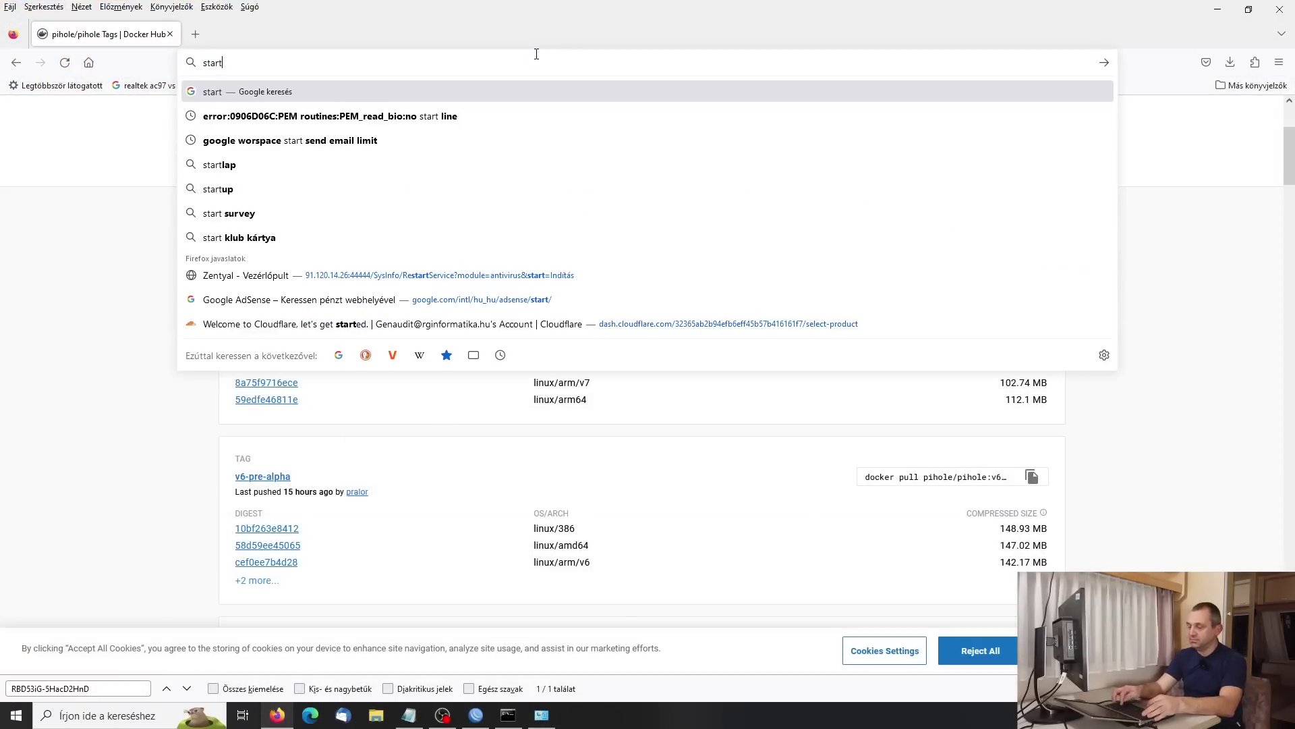
text(lap)
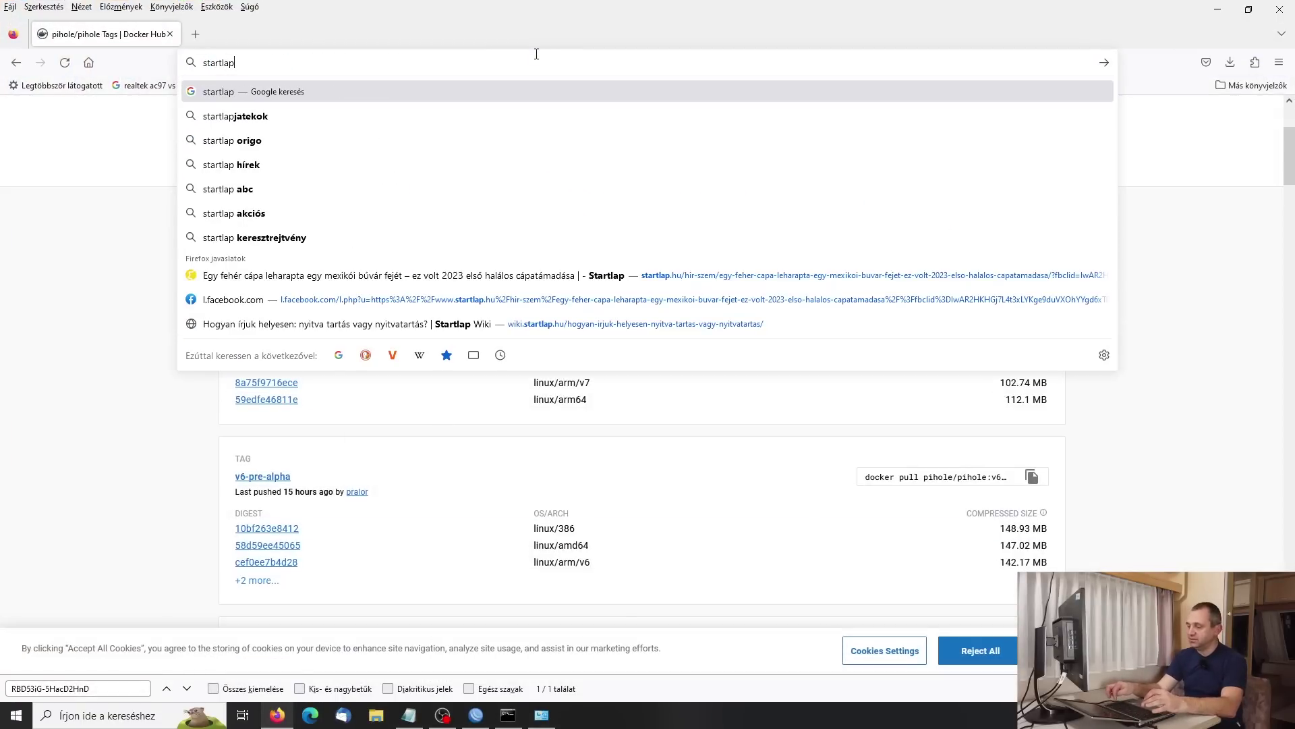
text(.hu)
key(Return)
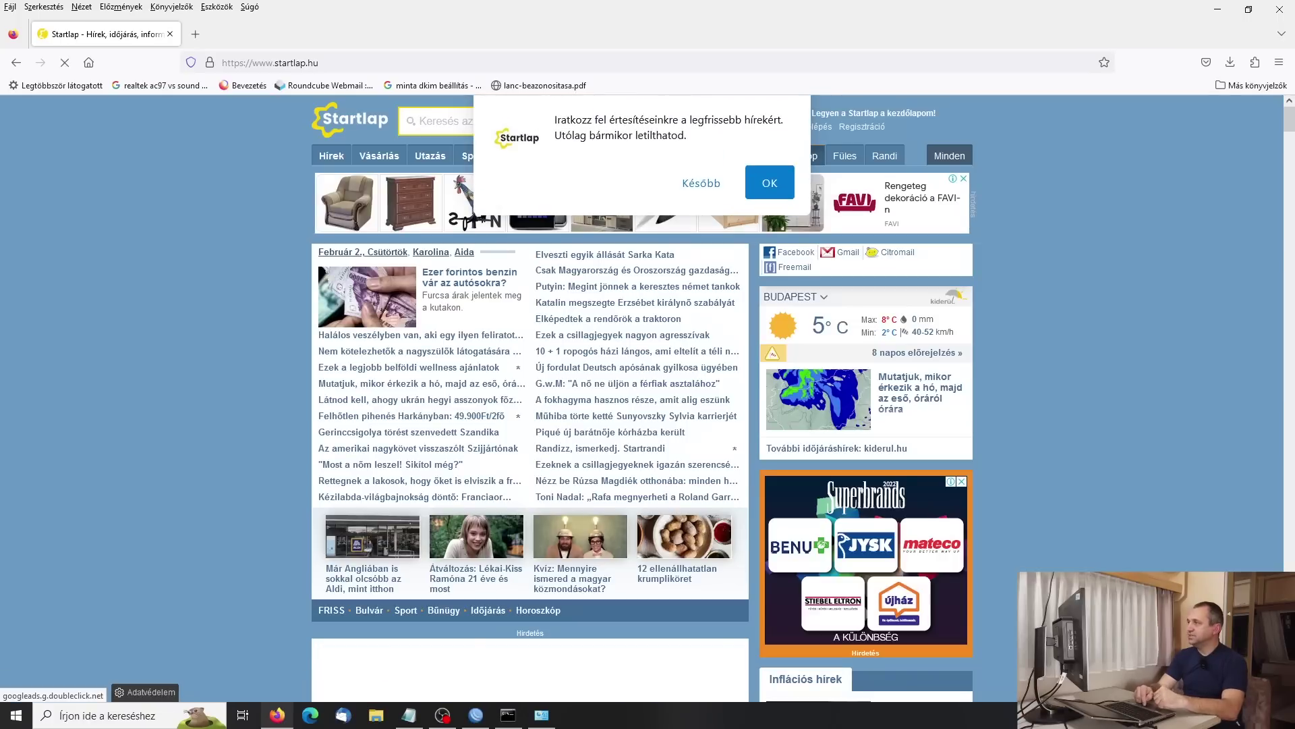
Postpone the Startlap notification request and close the pop-up tab to show the page with its ads.
click(692, 185)
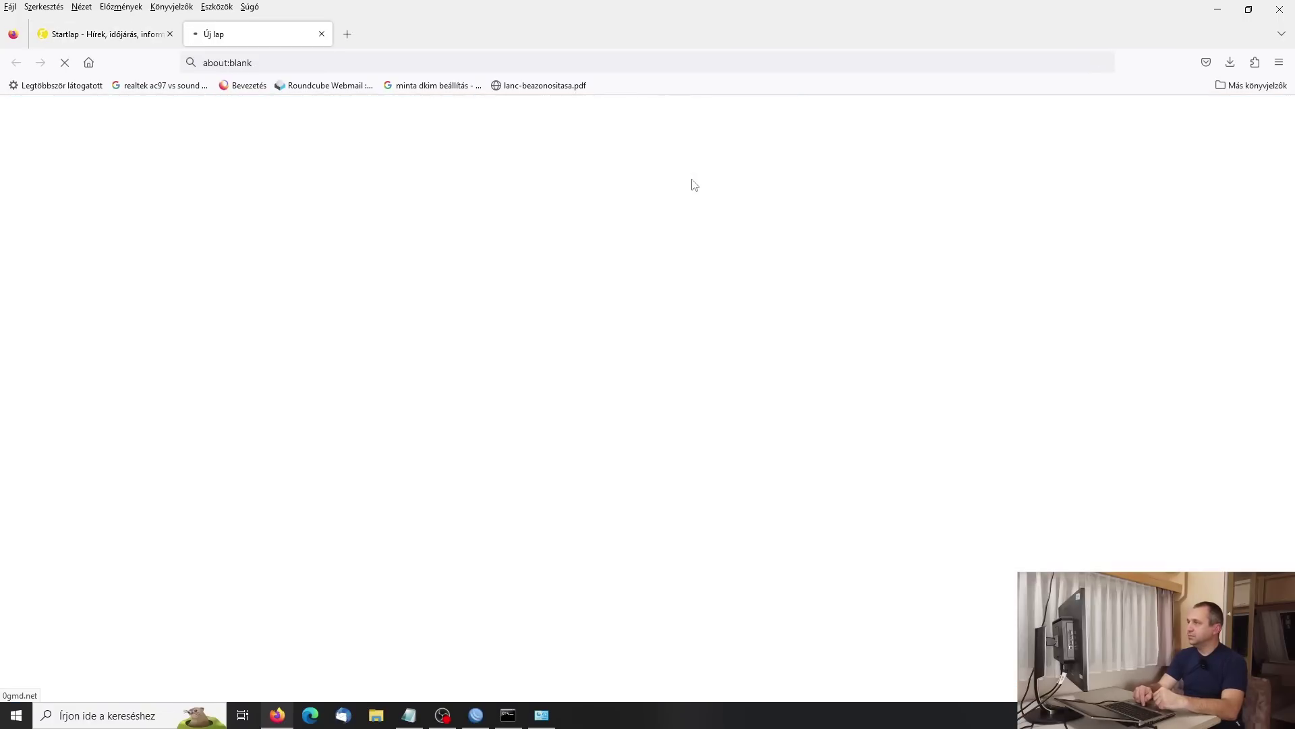
click(320, 37)
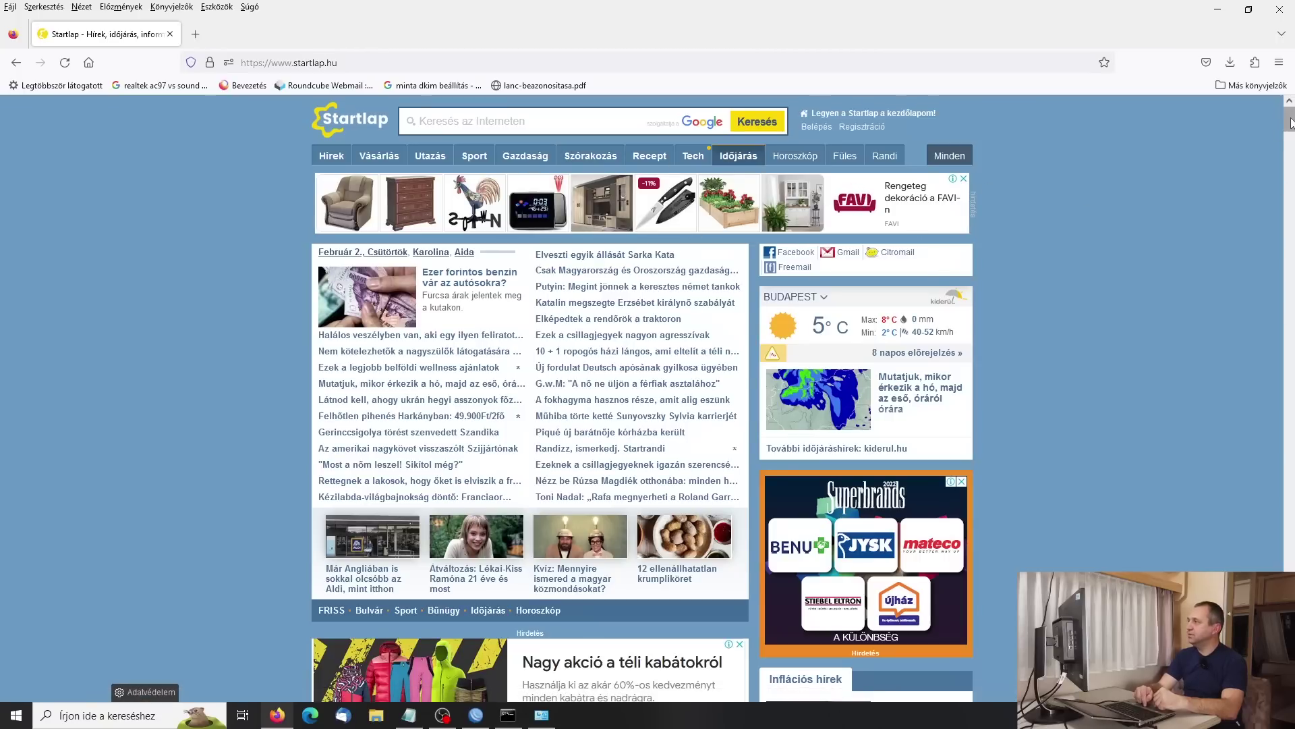
mouse_move(1290, 121)
mouse_down()
mouse_move(1290, 149)
mouse_move(1290, 120)
mouse_up()
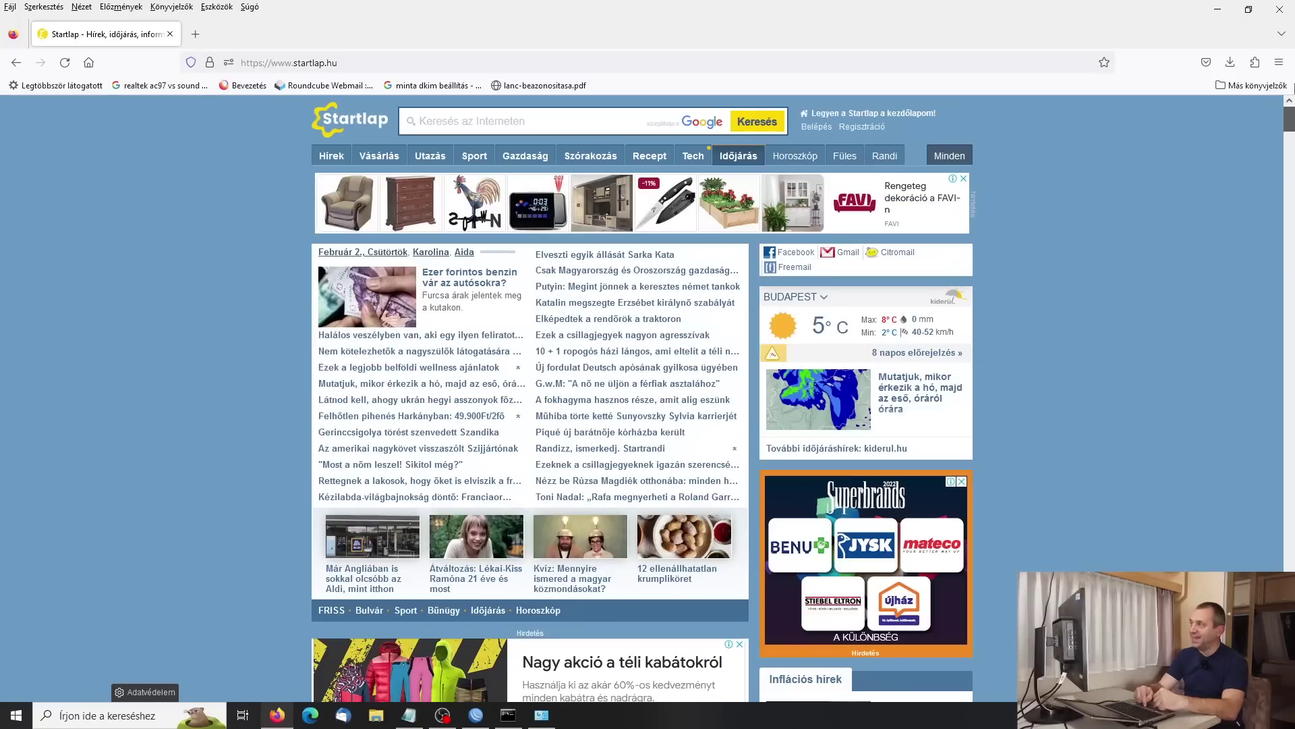
Switch to WinBox and start the pihole/pihole:latest container on interface veth1.
click(1225, 12)
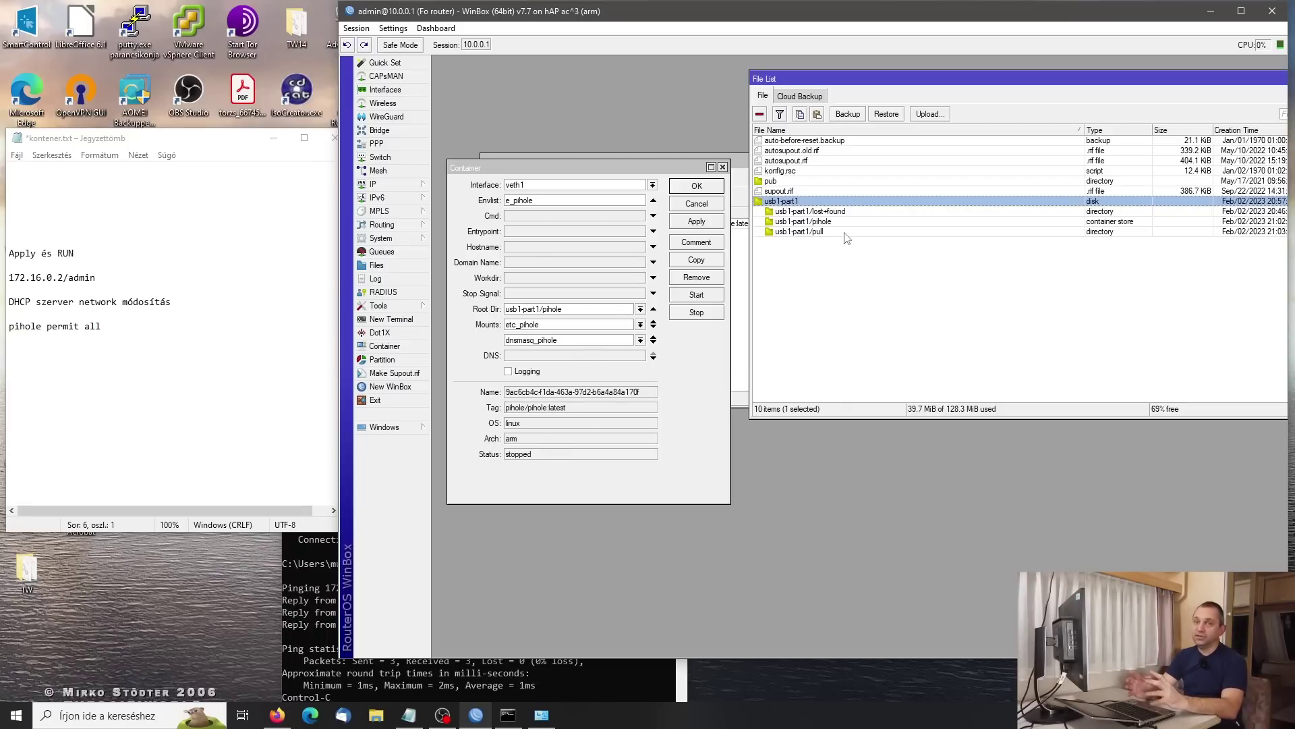
click(716, 297)
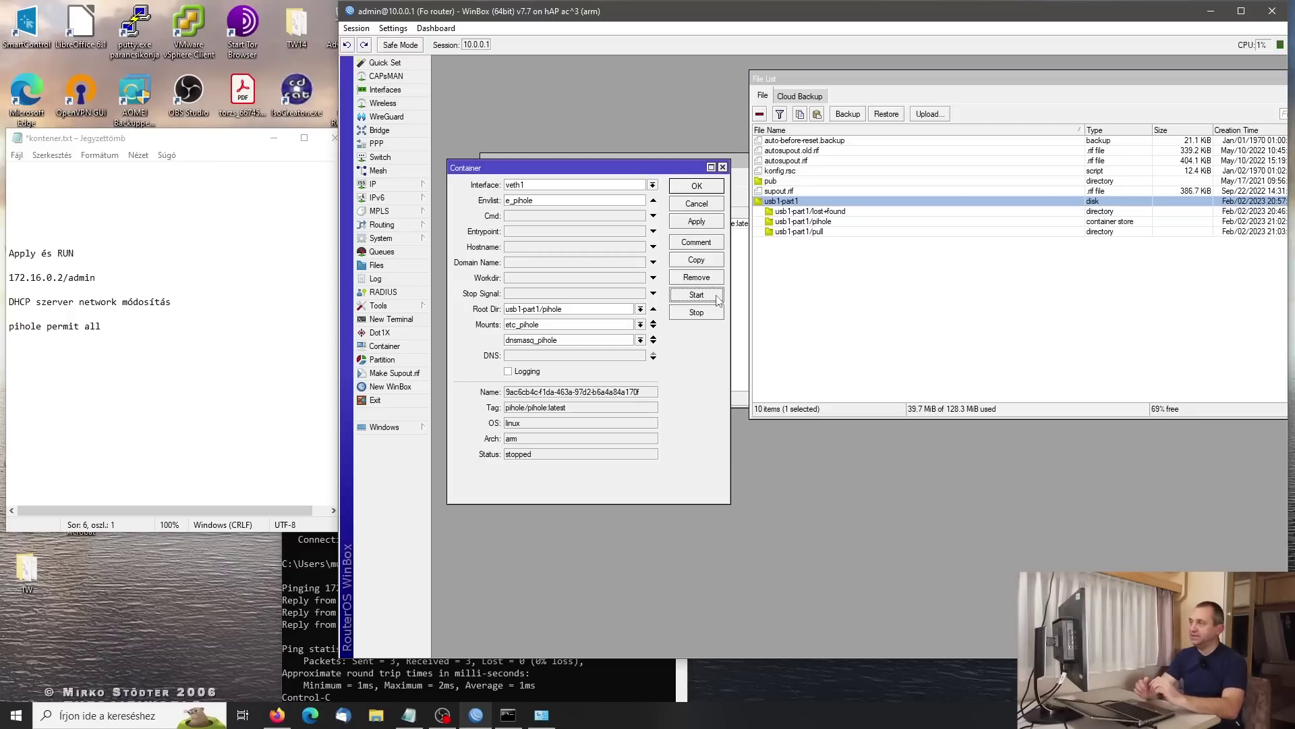
click(476, 715)
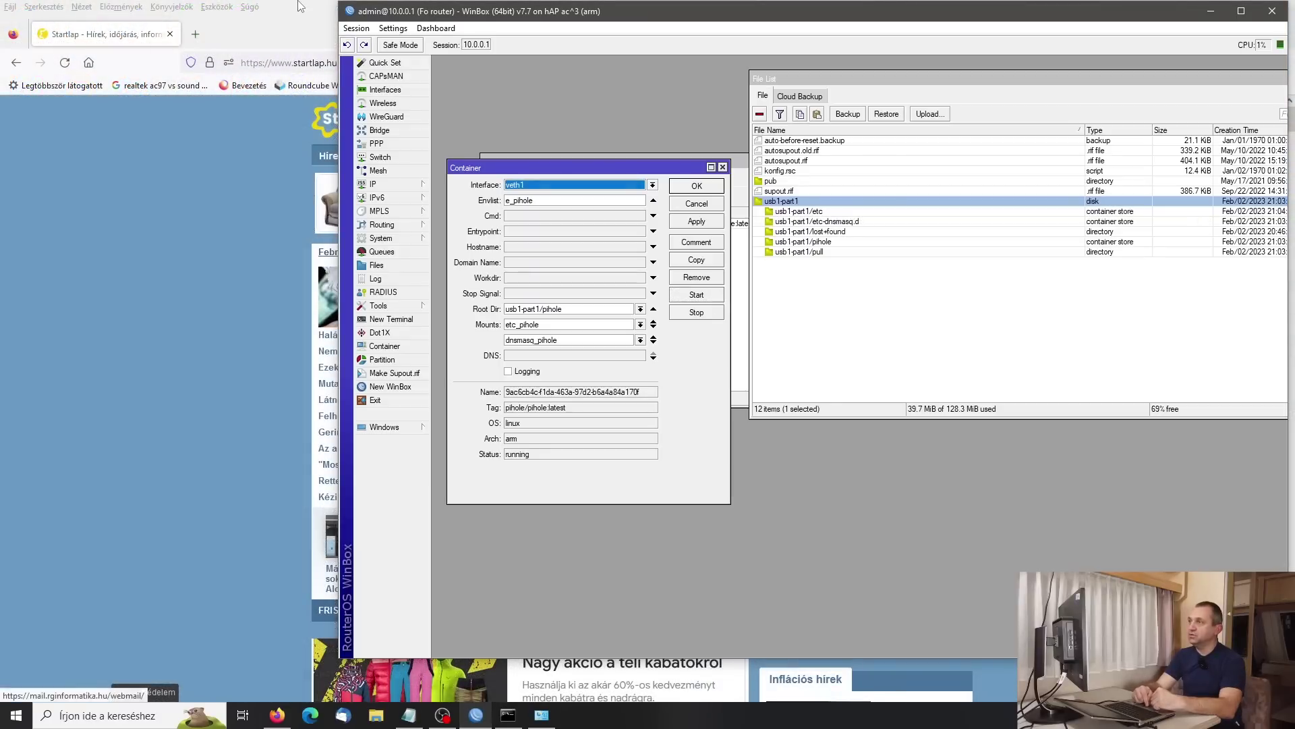
Switch to Firefox and open the Pi-hole admin page at 172.16.0.2/admin/ in a new tab.
click(170, 43)
click(195, 38)
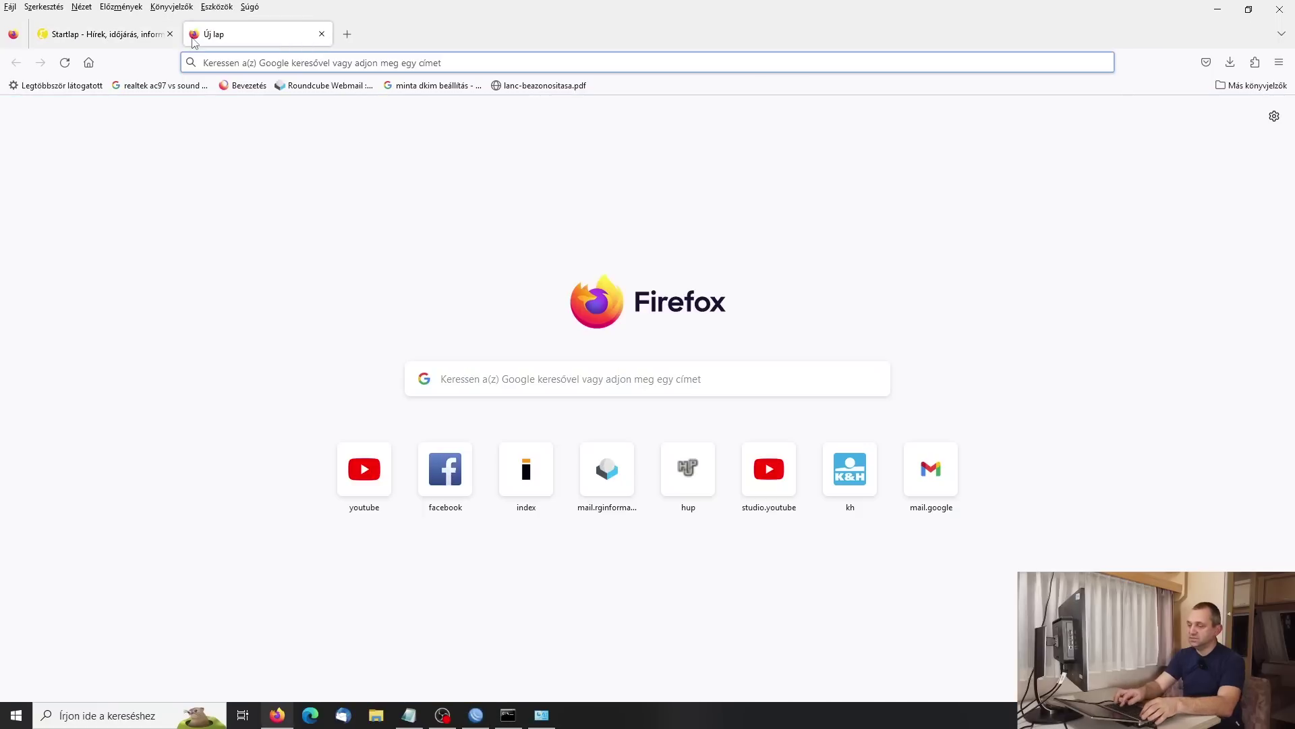
text(172.16)
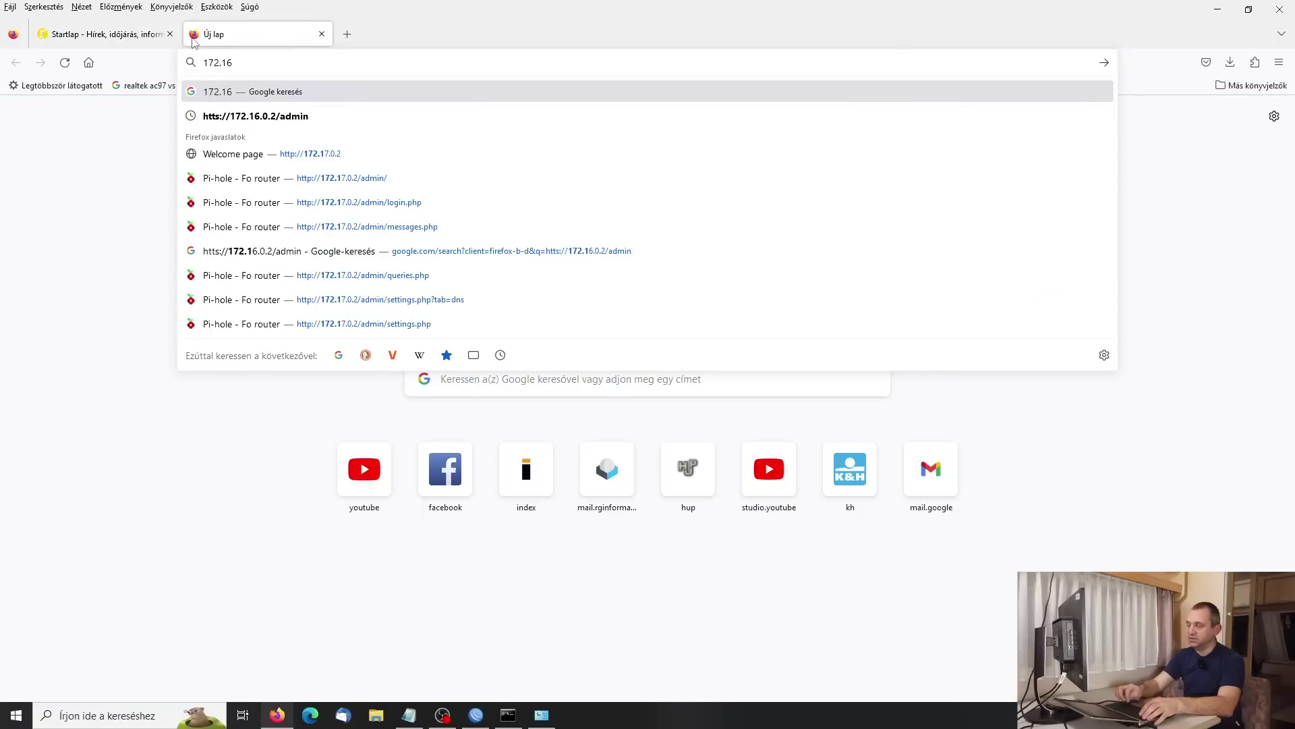
text(.0.2/admin/)
key(Return)
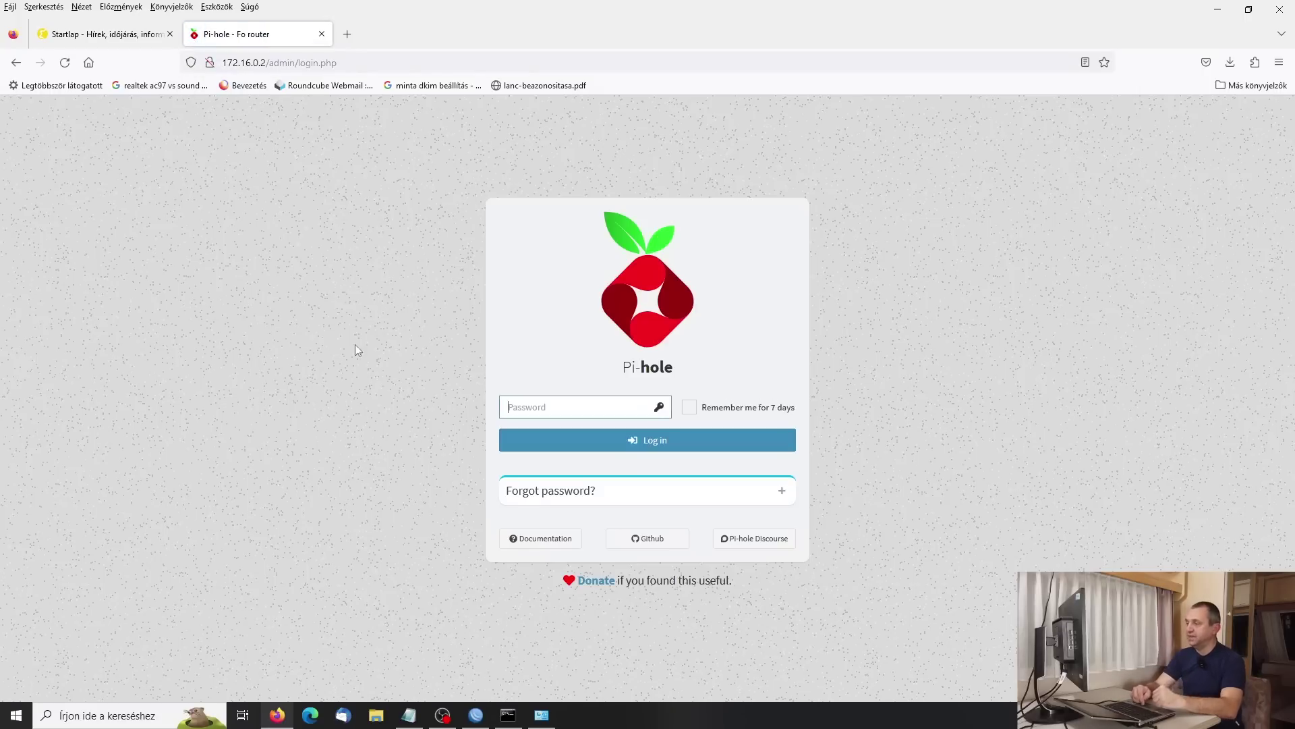
Switch to the Command Prompt, run ipconfig /all and highlight the DNS Servers address of the network adapter.
mouse_move(543, 717)
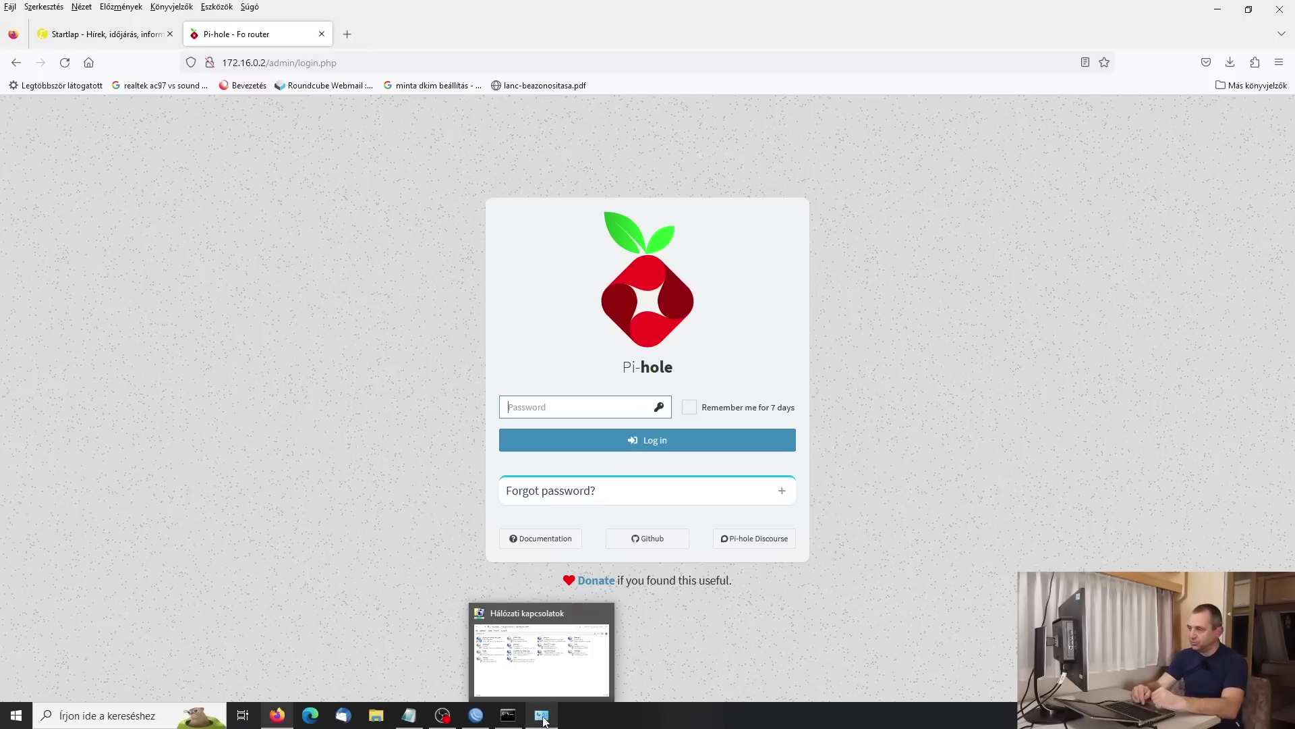
click(508, 716)
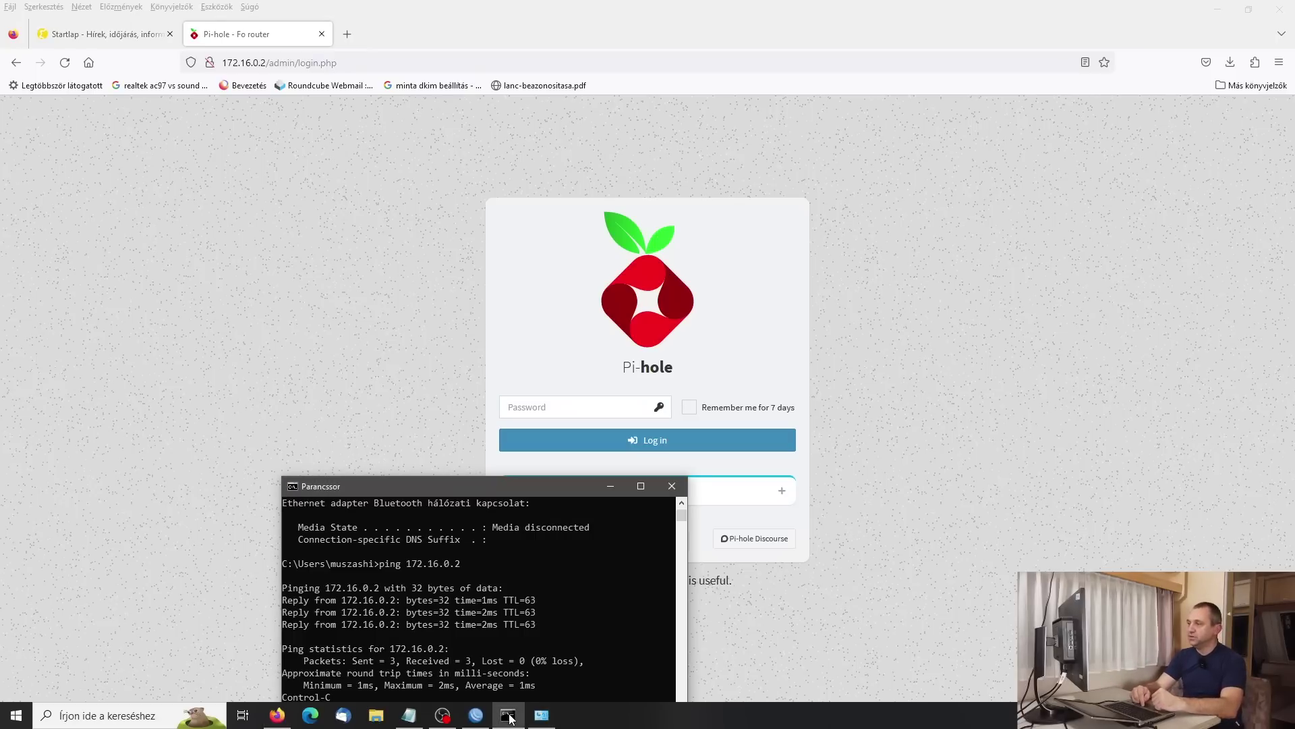
drag(485, 480, 481, 284)
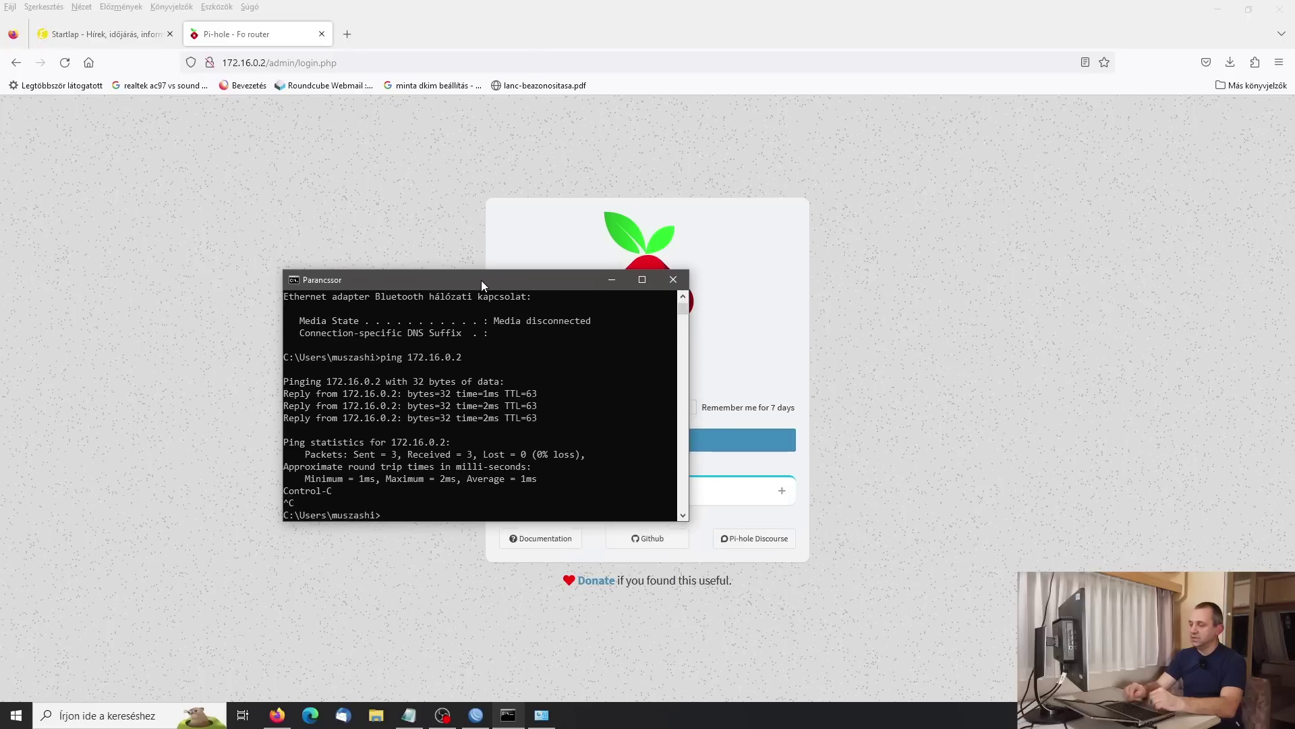
text(ipconfg)
key(BackSpace)
key(BackSpace)
text(ig)
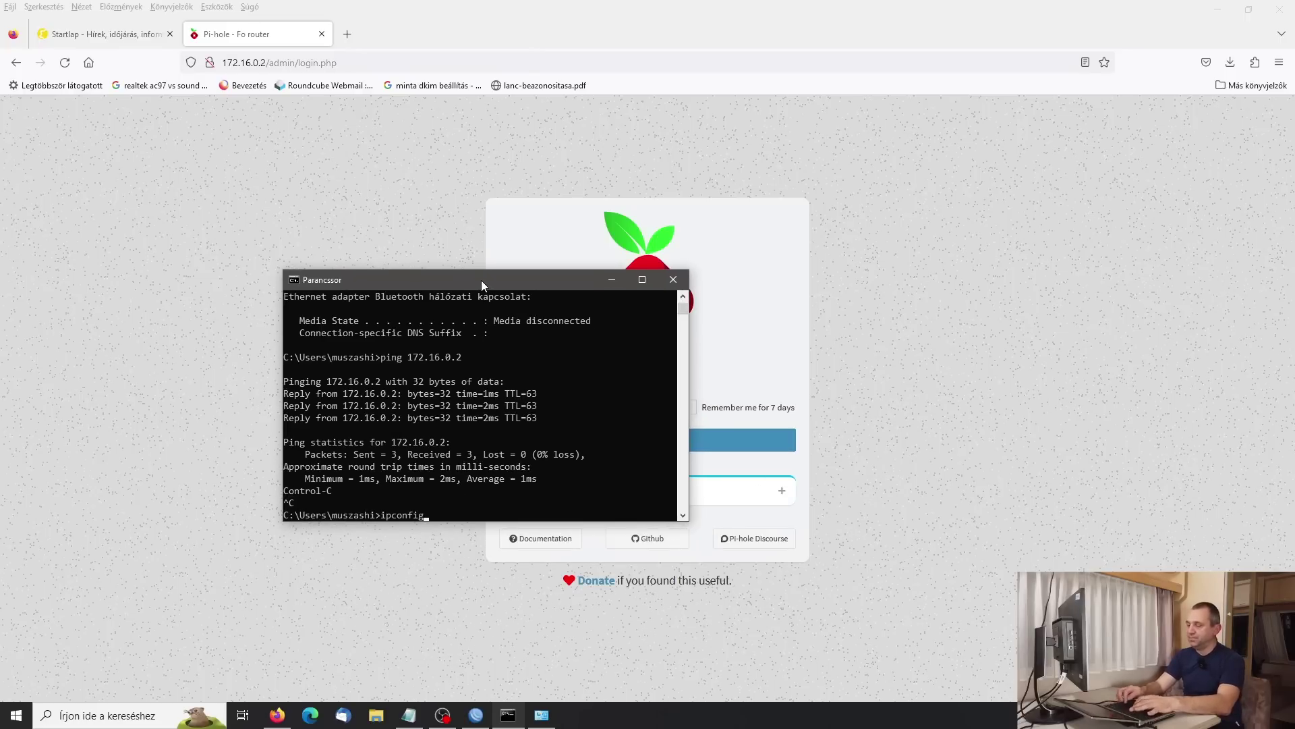
text( /all)
key(Return)
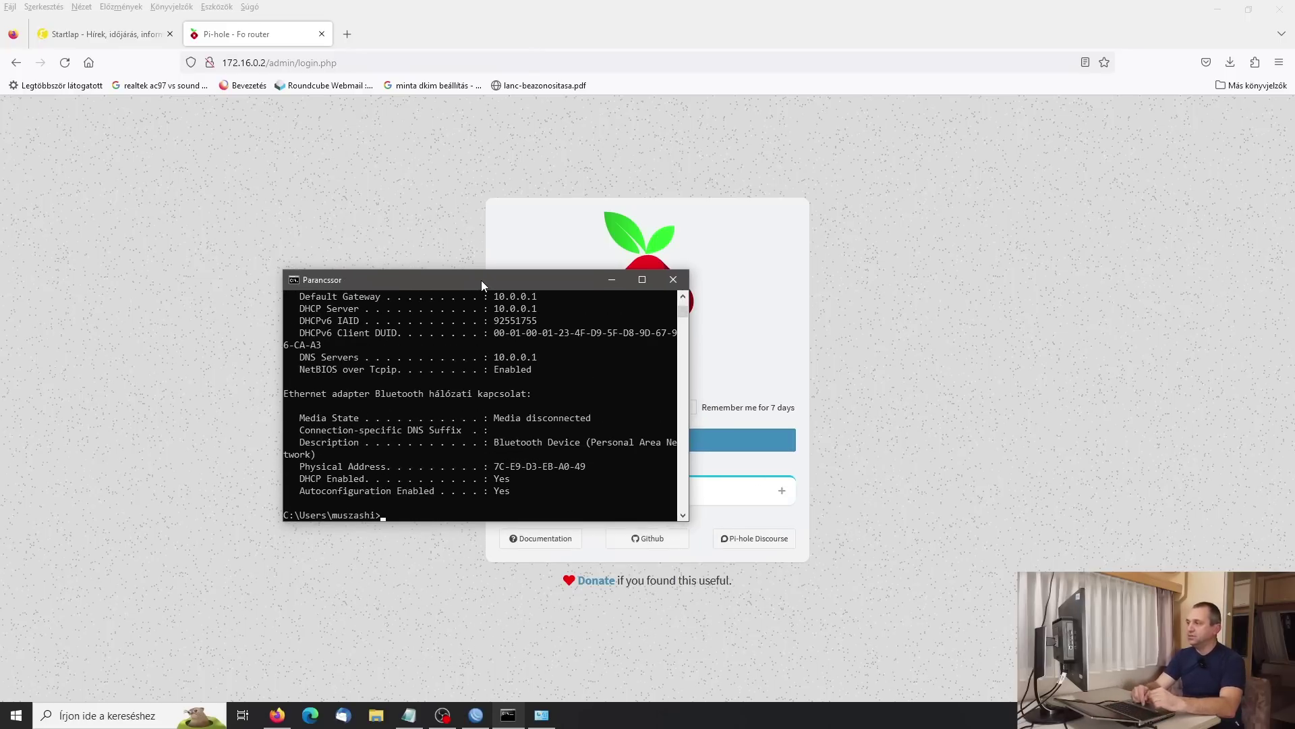
drag(539, 358, 511, 359)
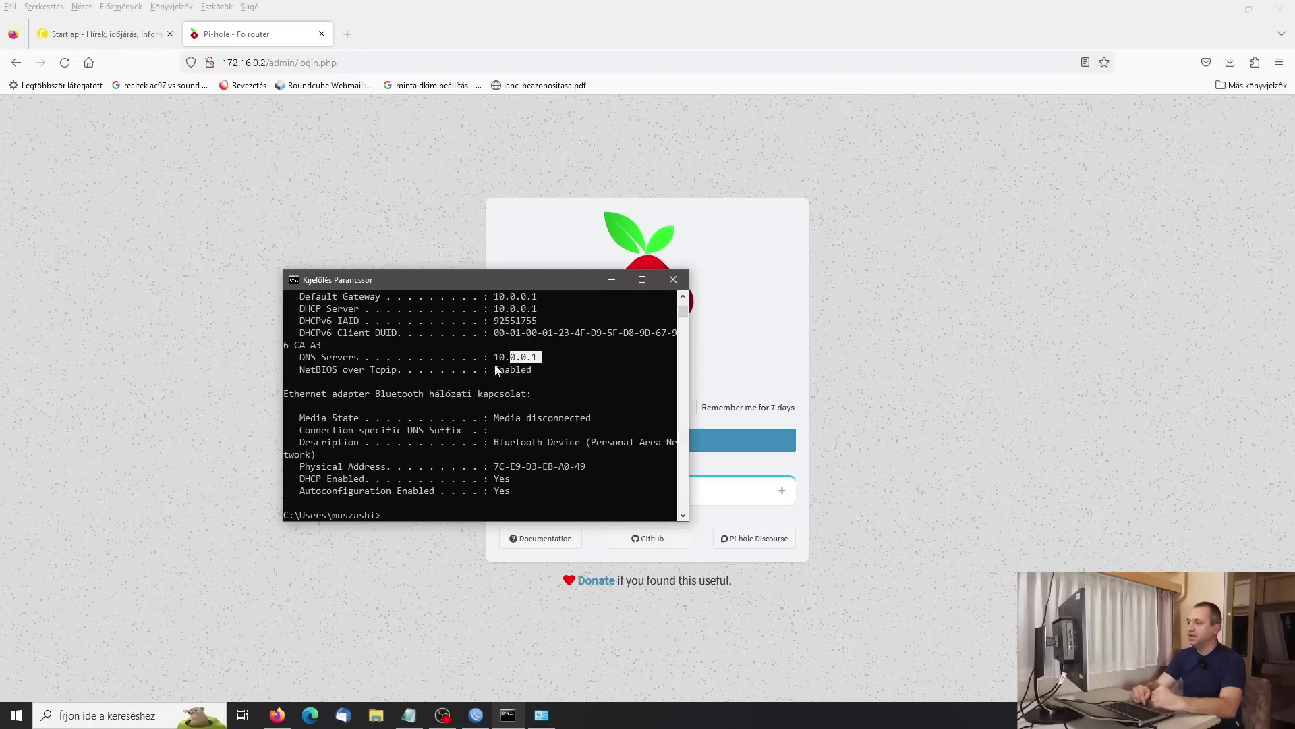
Switch to WinBox, accept the container's settings and close the Container list after moving the File List aside.
click(477, 715)
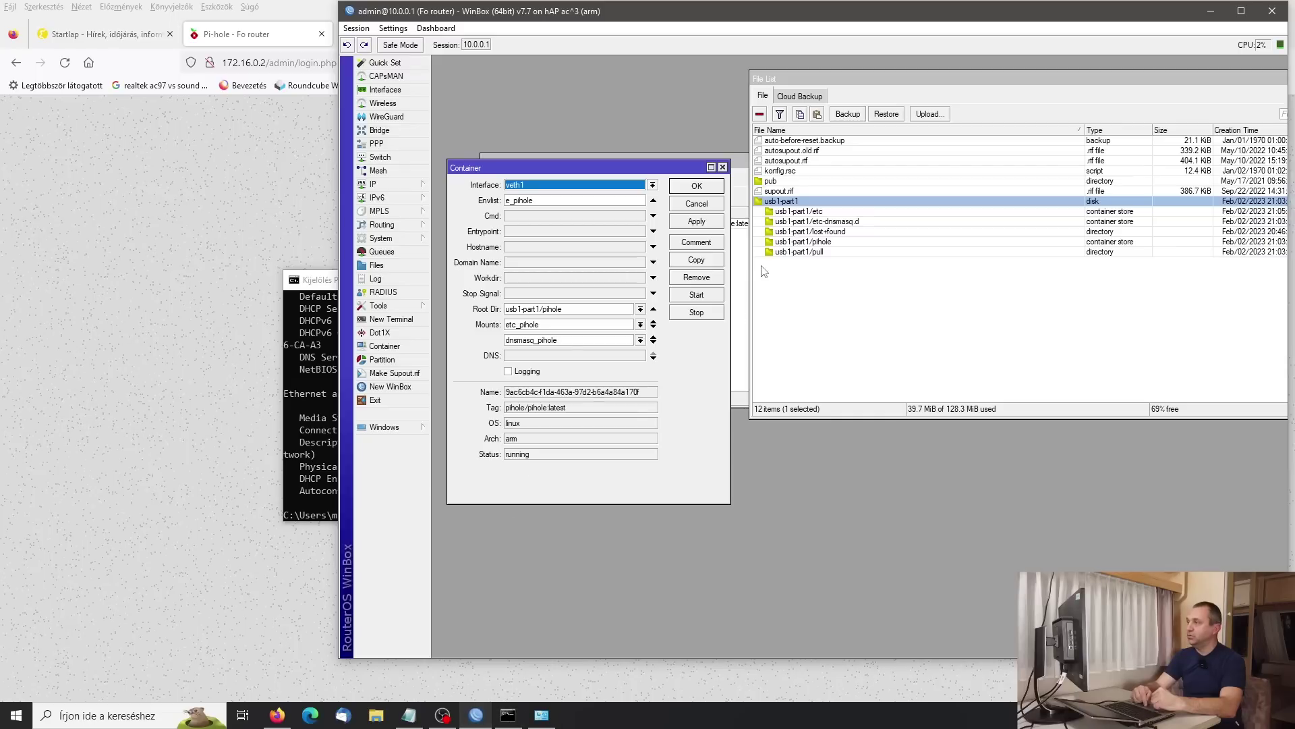
click(696, 190)
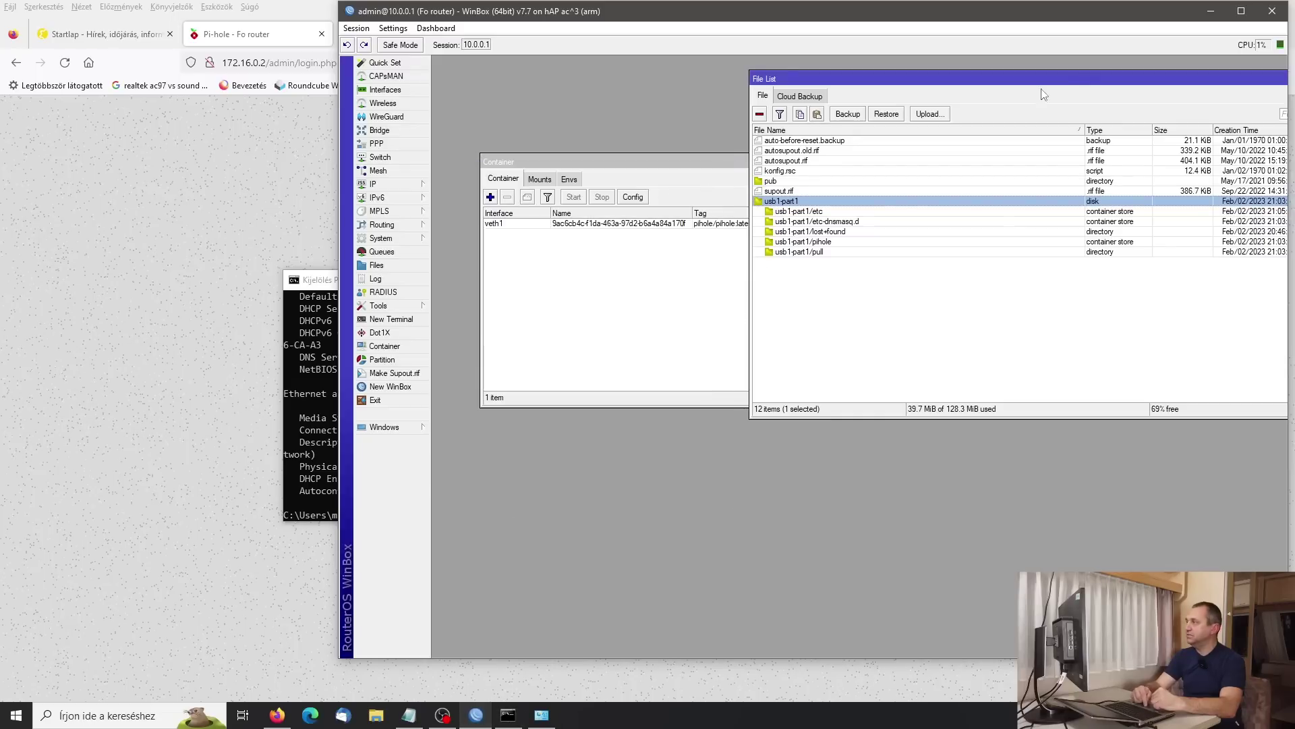
drag(1094, 88, 853, 388)
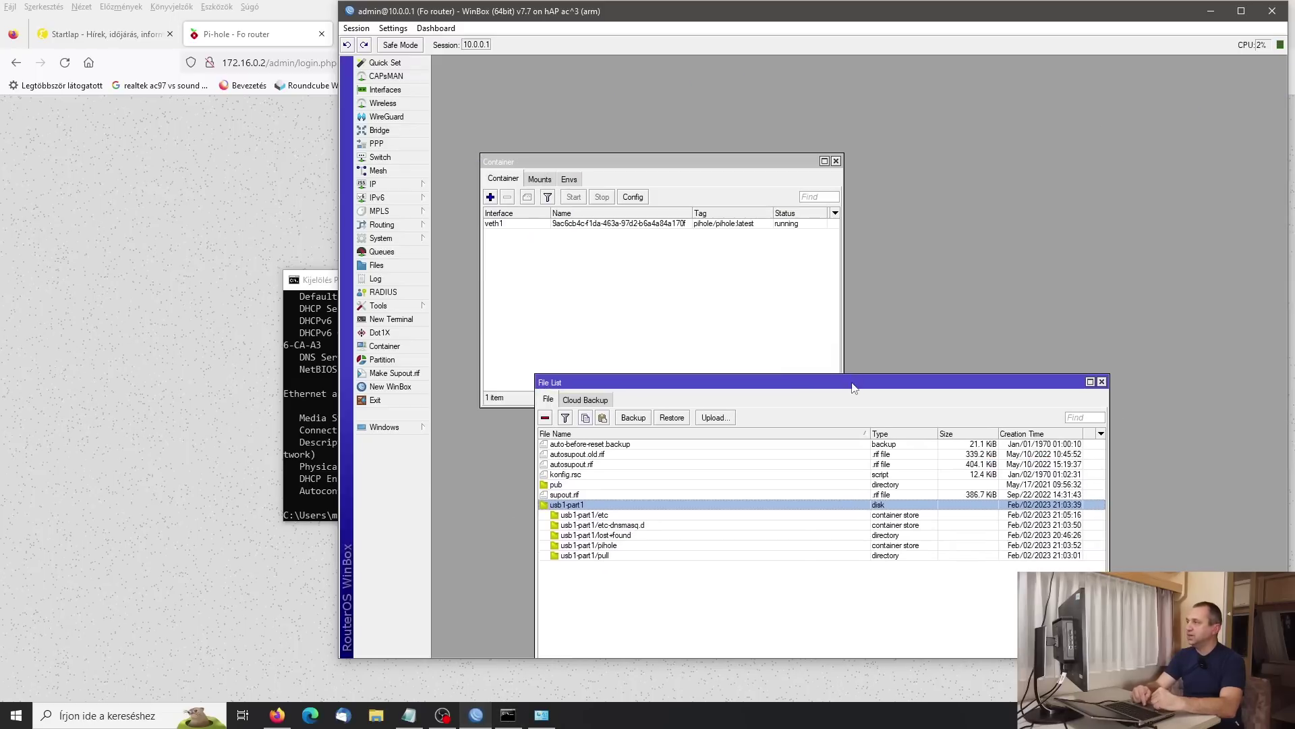
click(837, 161)
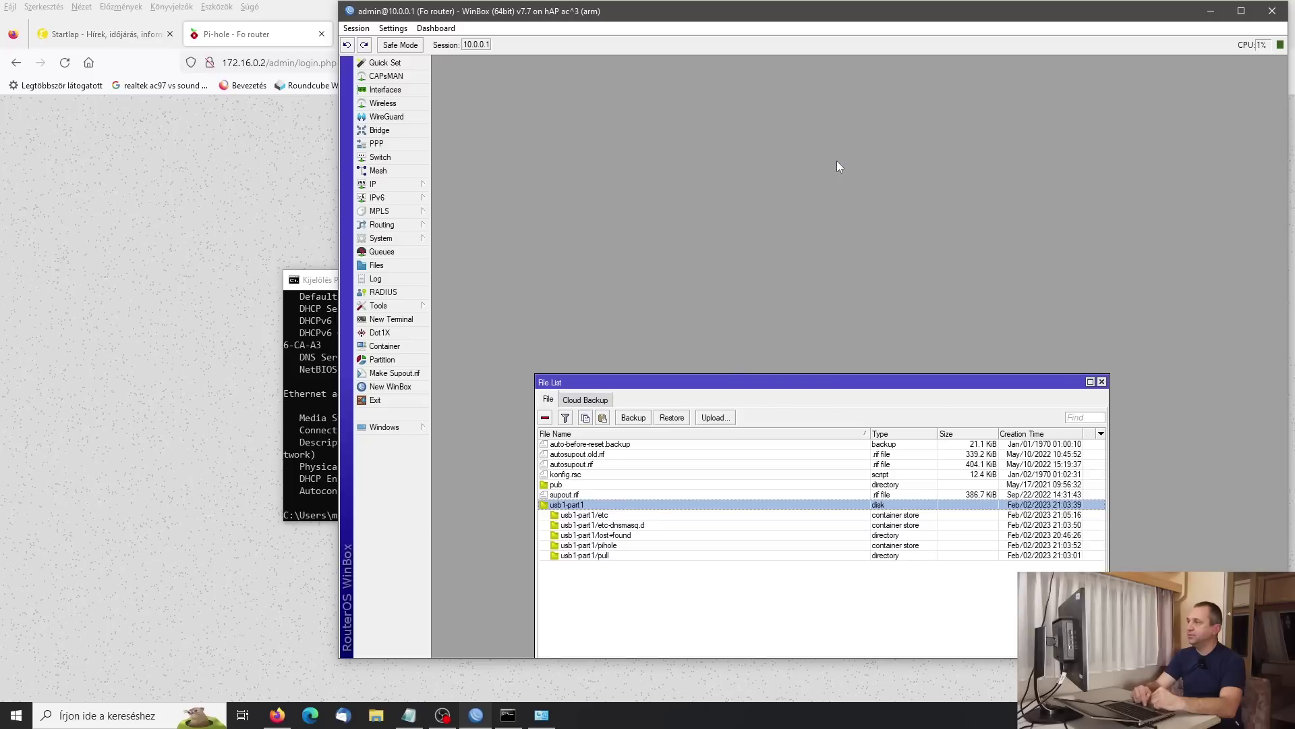
Open the router's DHCP server settings and show the list of DHCP networks.
click(377, 187)
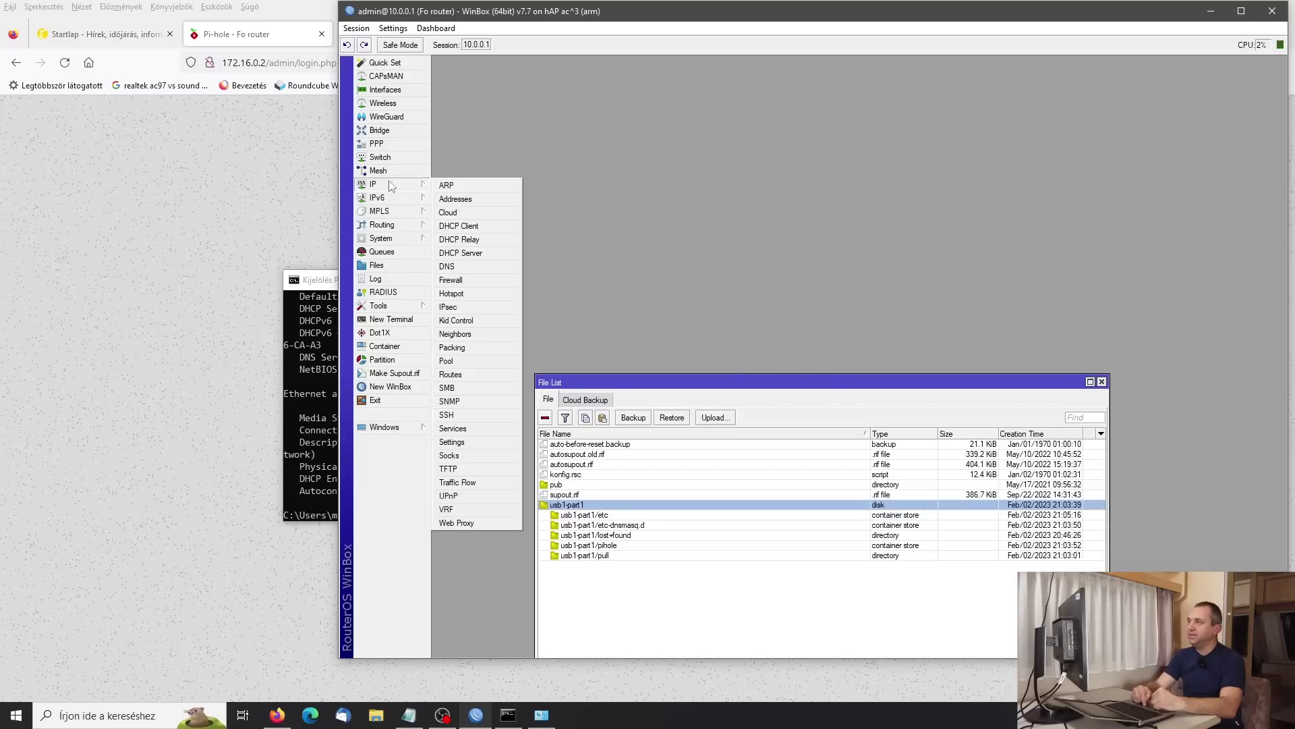
click(502, 257)
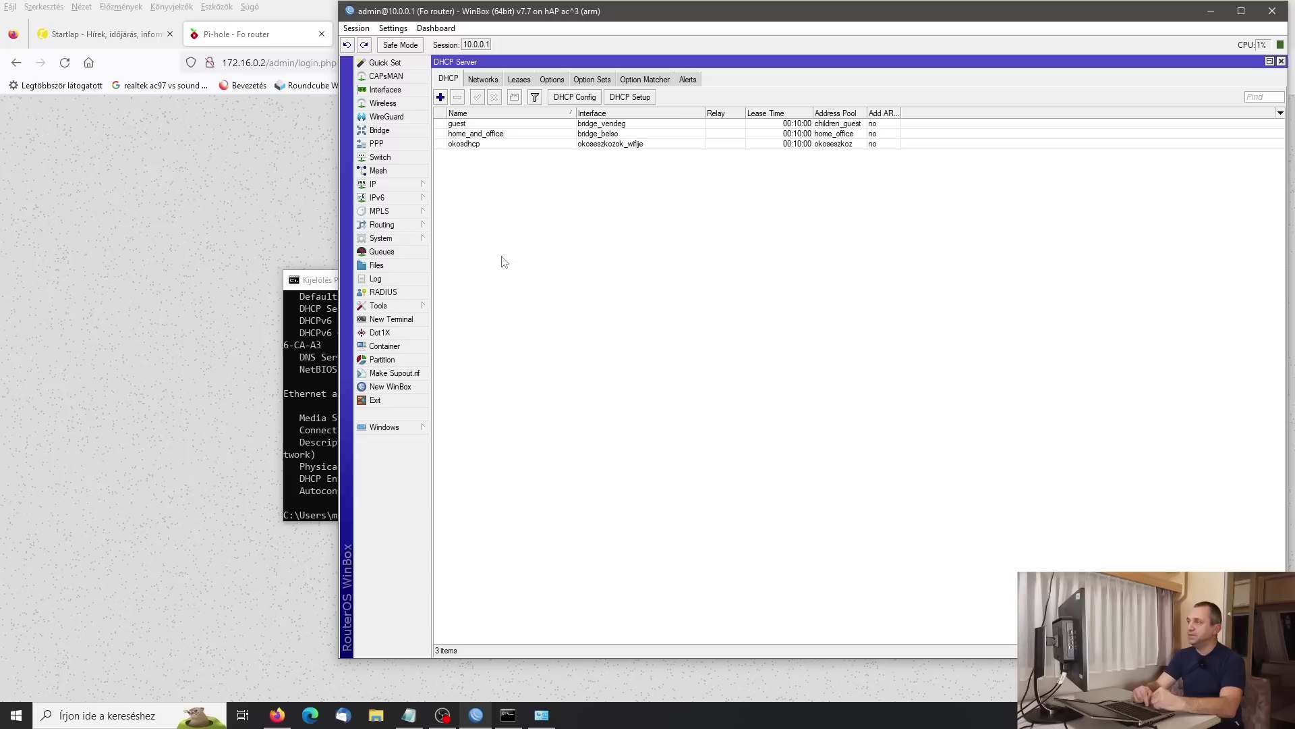
click(521, 133)
click(488, 81)
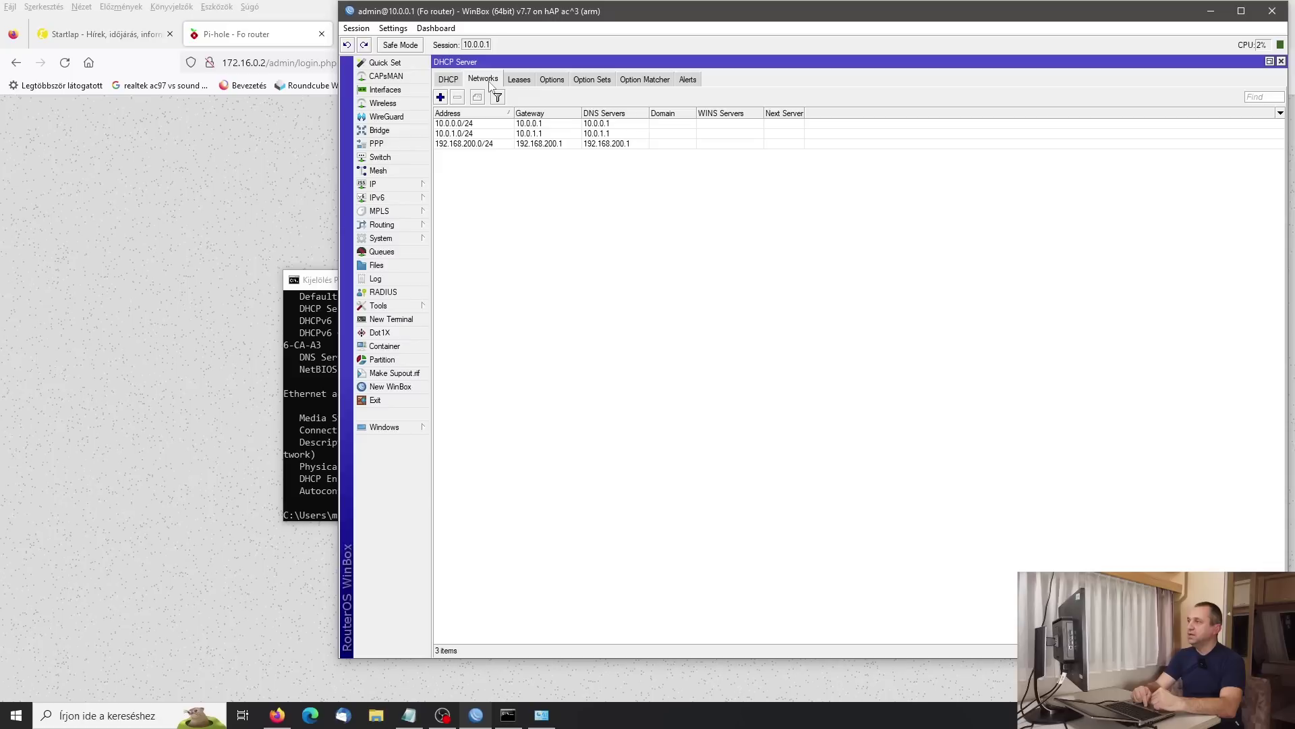
Set the DNS server of the 10.0.0.0/24 DHCP network to 172.16.0.2, save it and close the DHCP server settings.
click(486, 125)
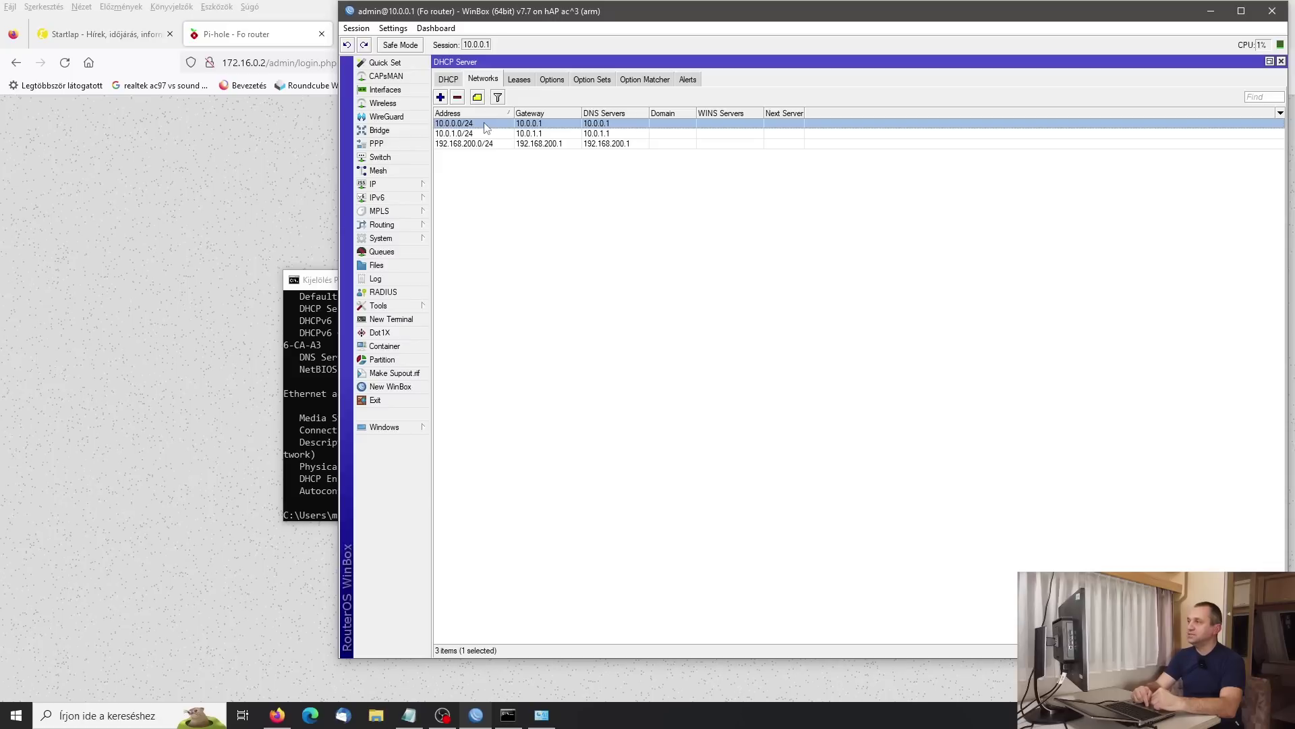
double_click(552, 125)
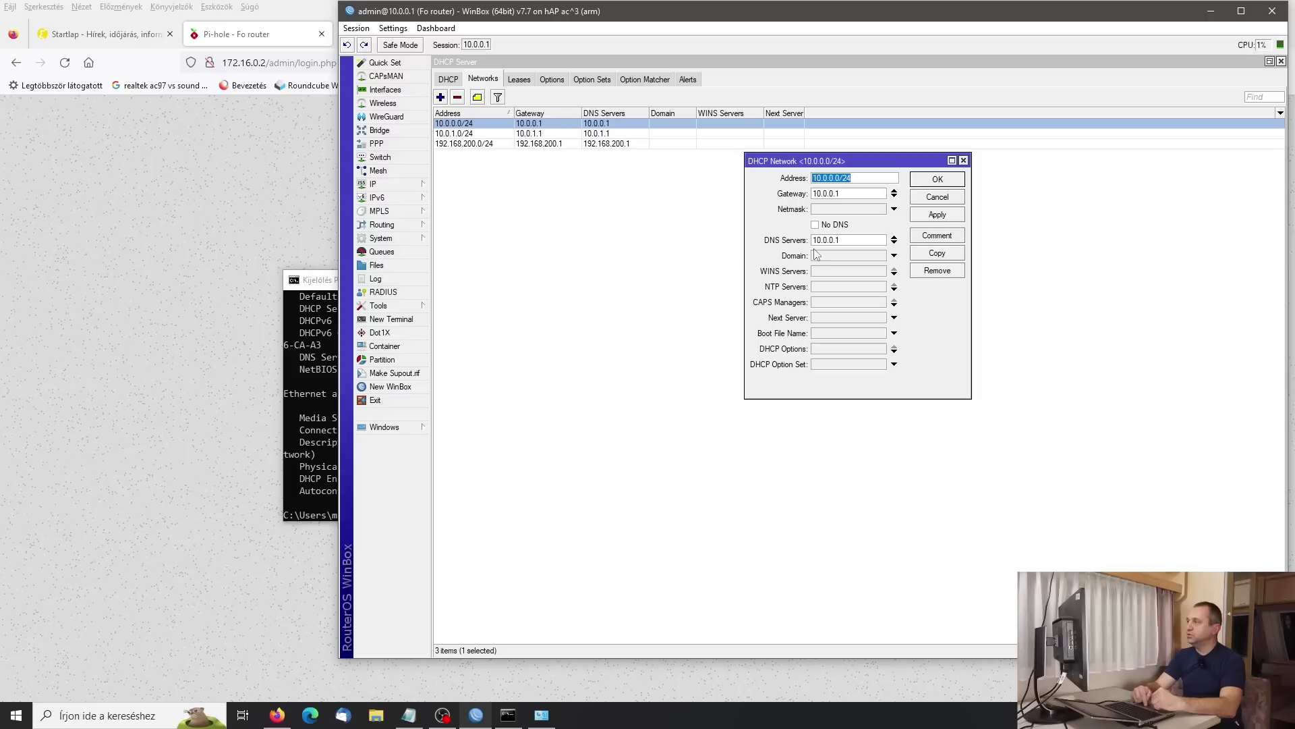
double_click(872, 239)
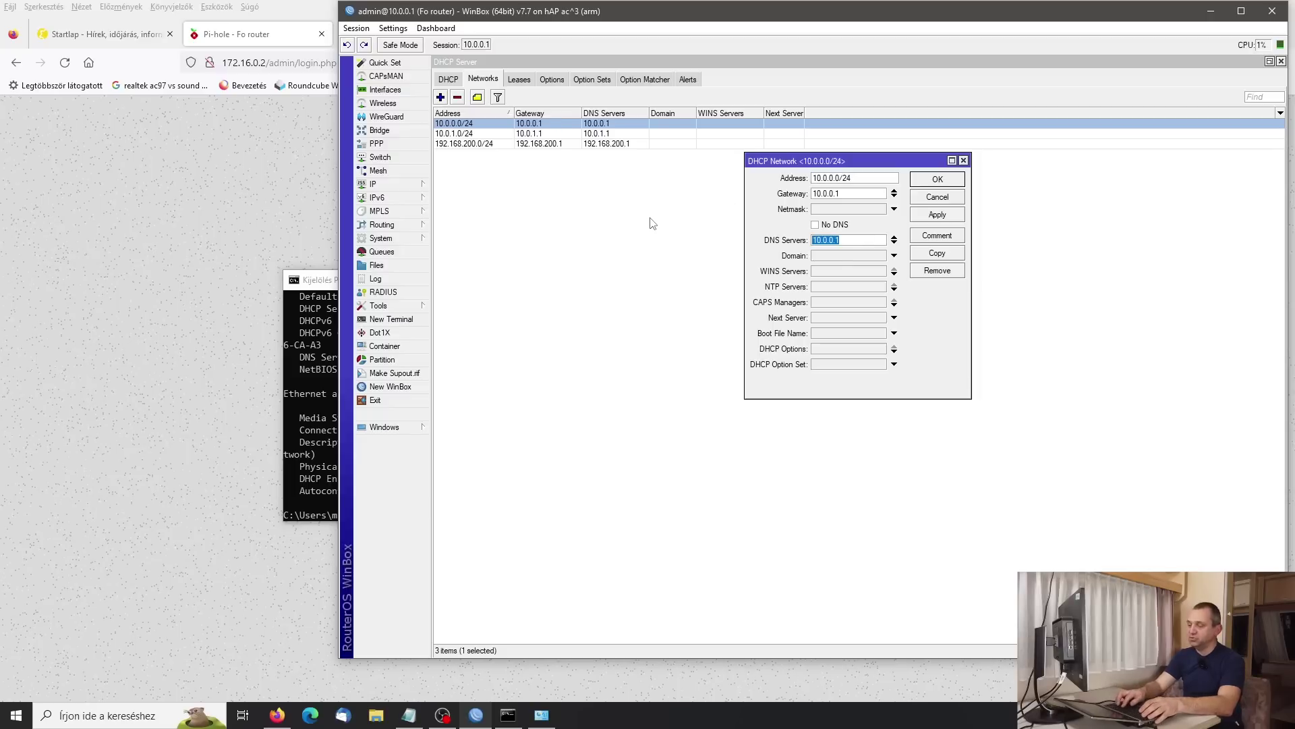
text(172)
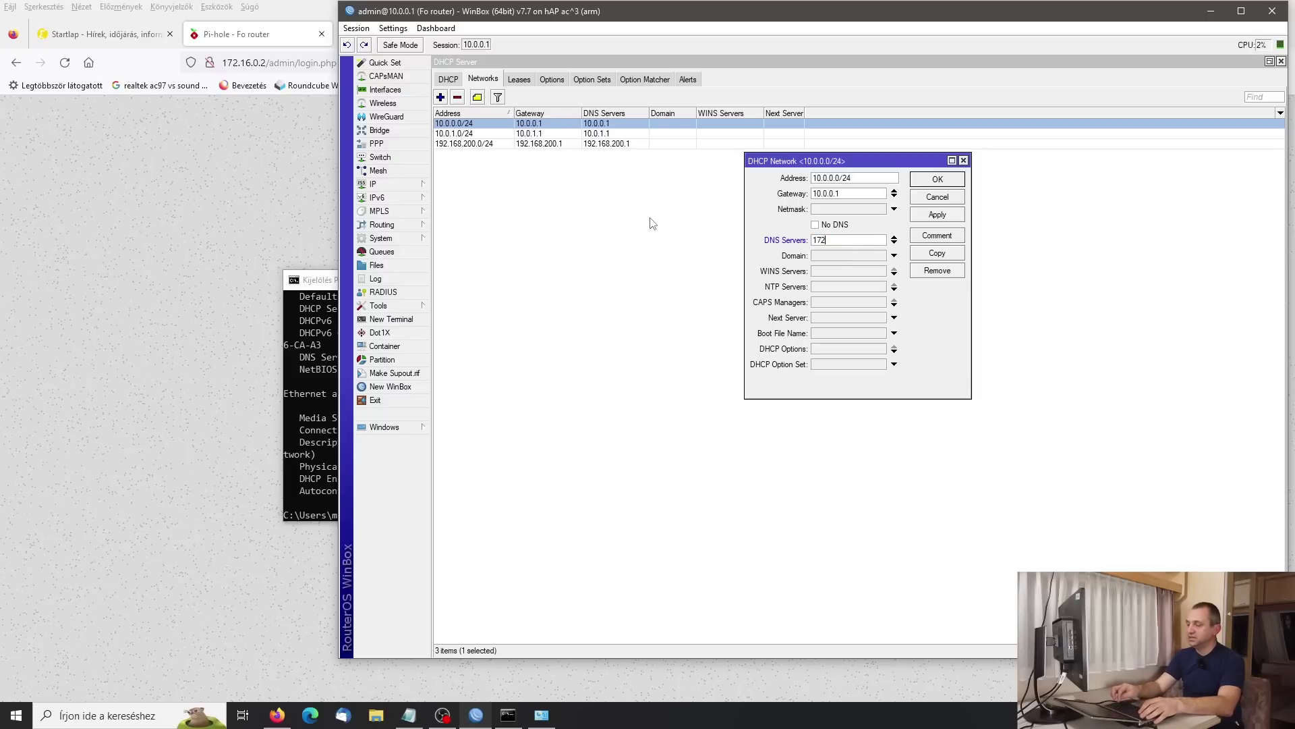
text(.16)
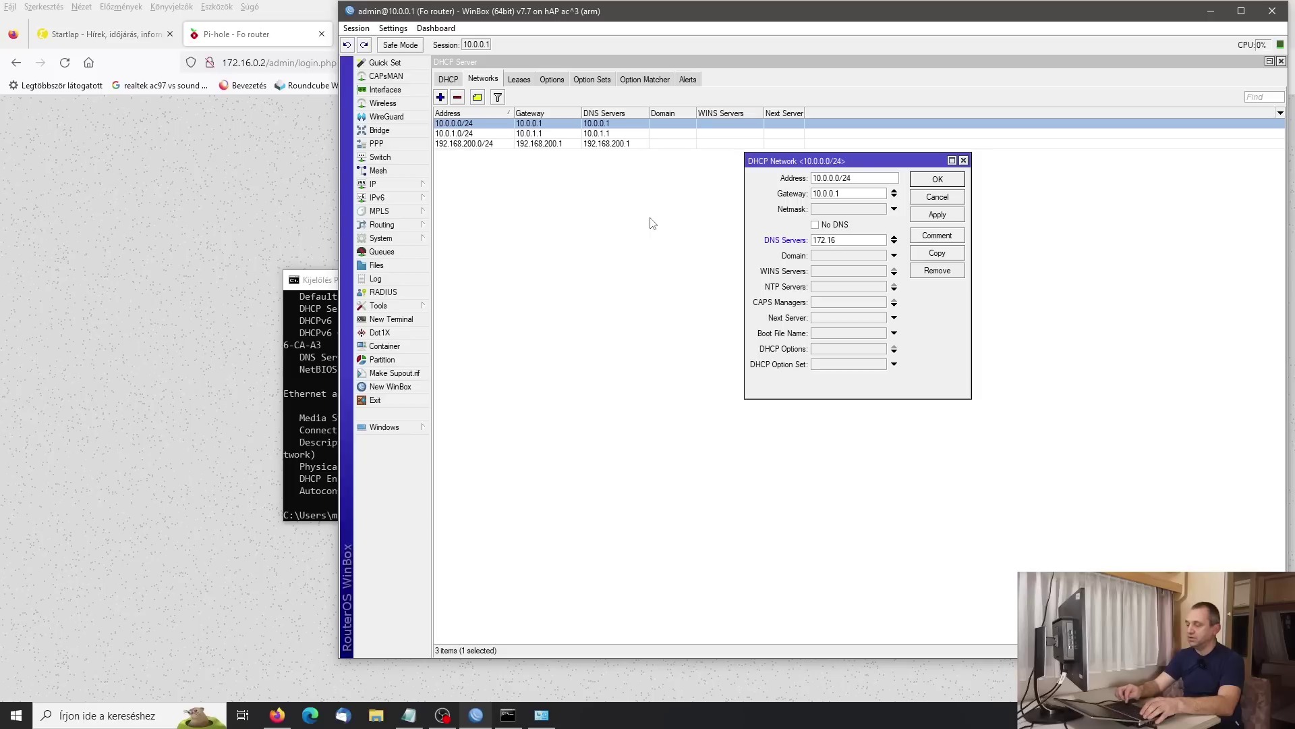
text(.0.2)
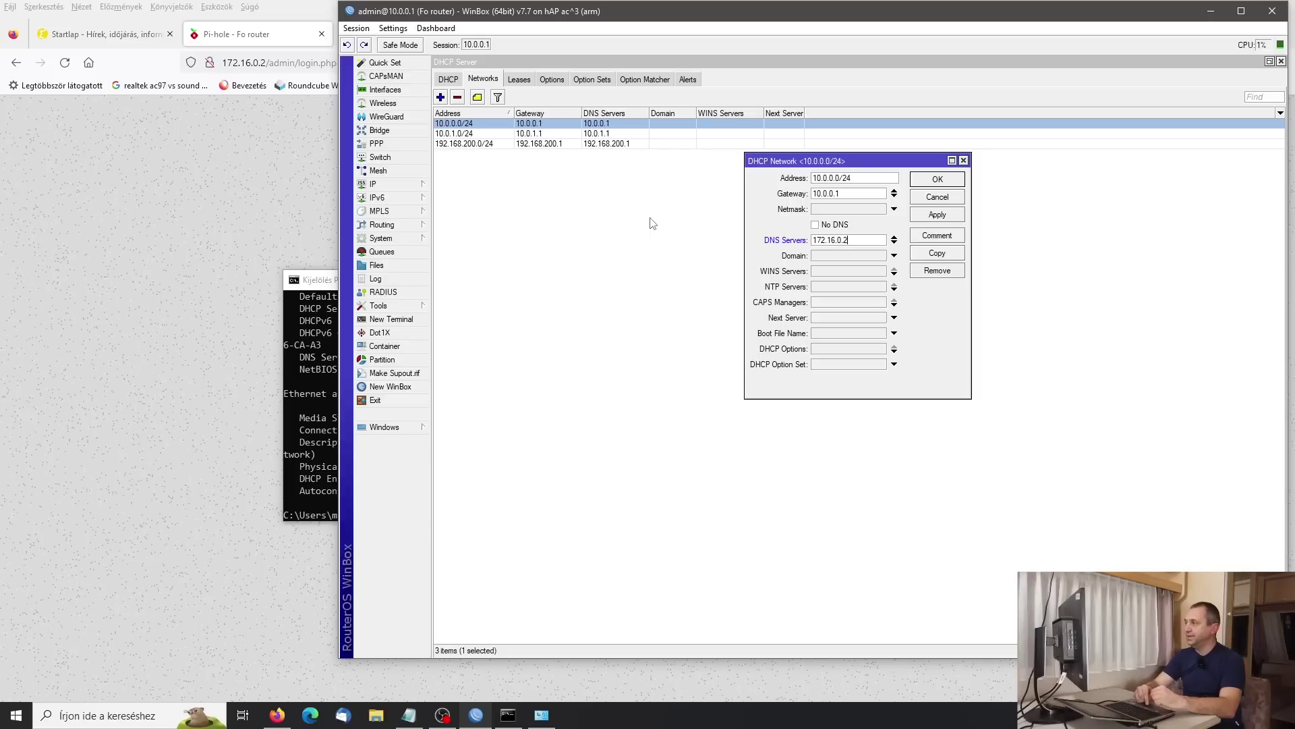
click(923, 214)
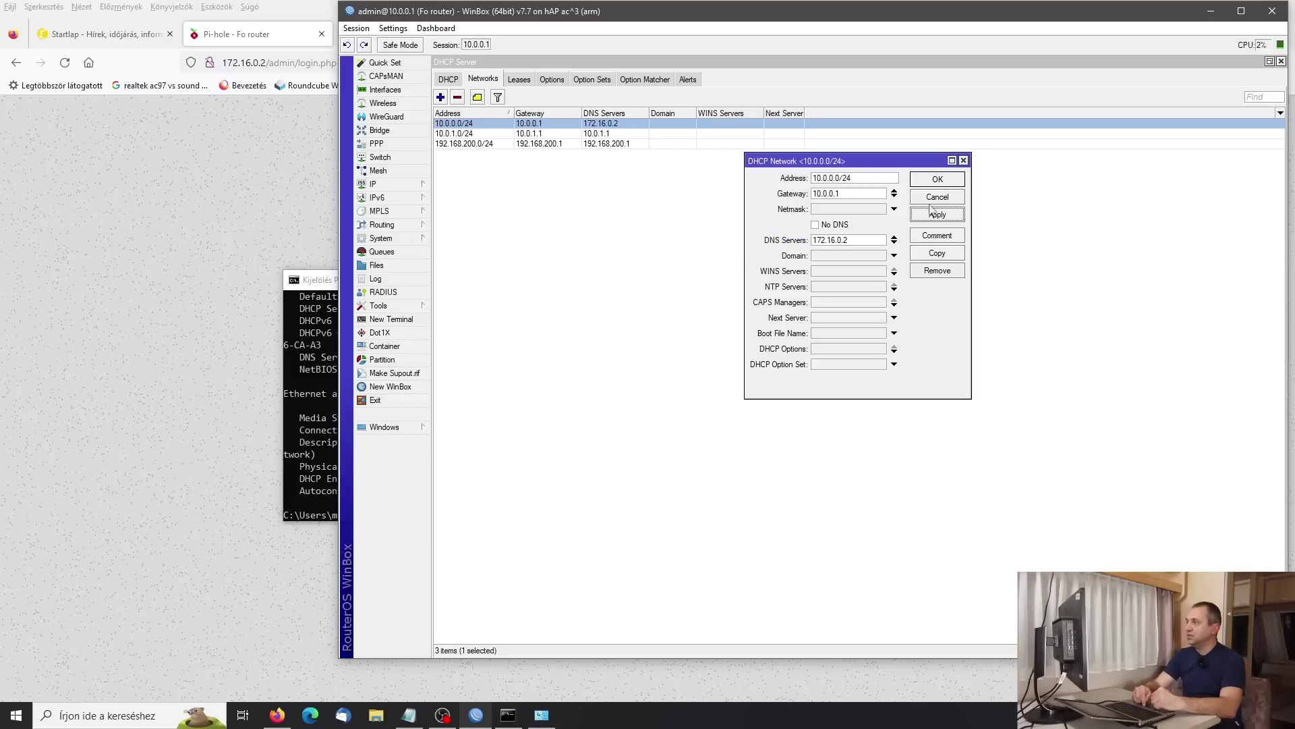
click(938, 180)
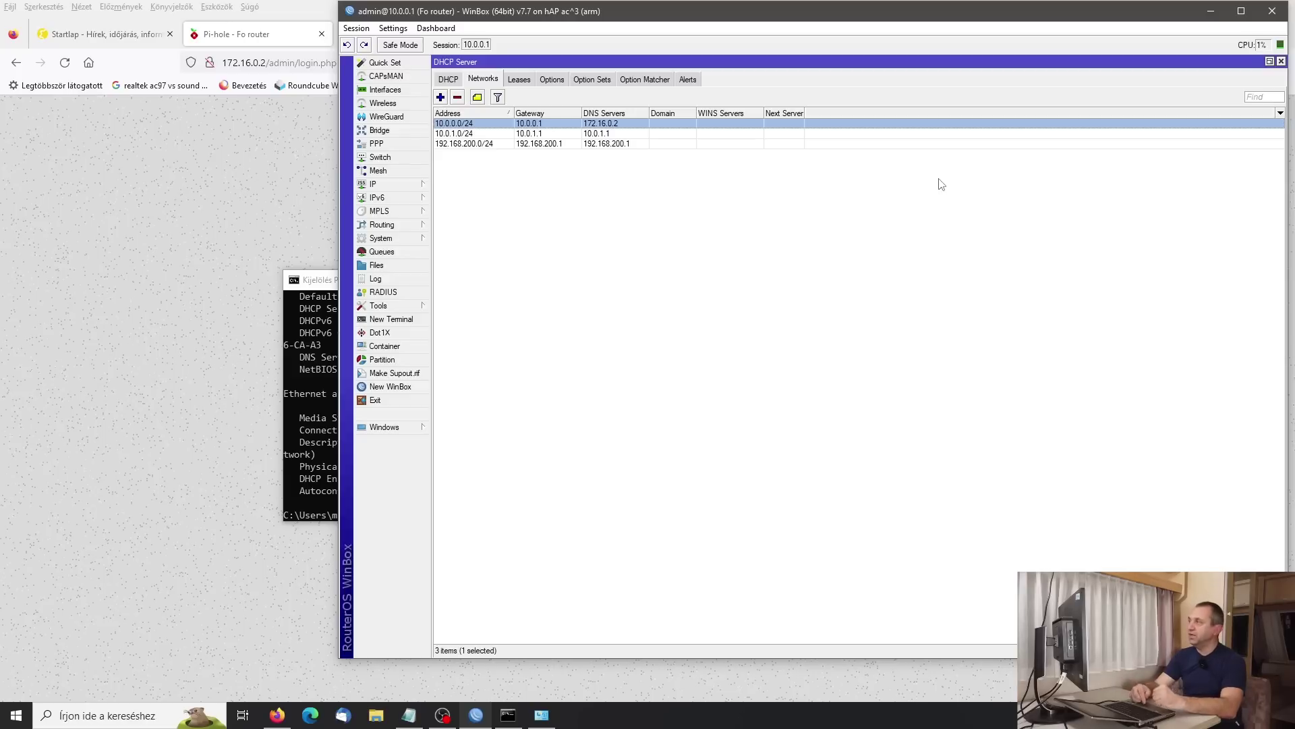
click(1280, 62)
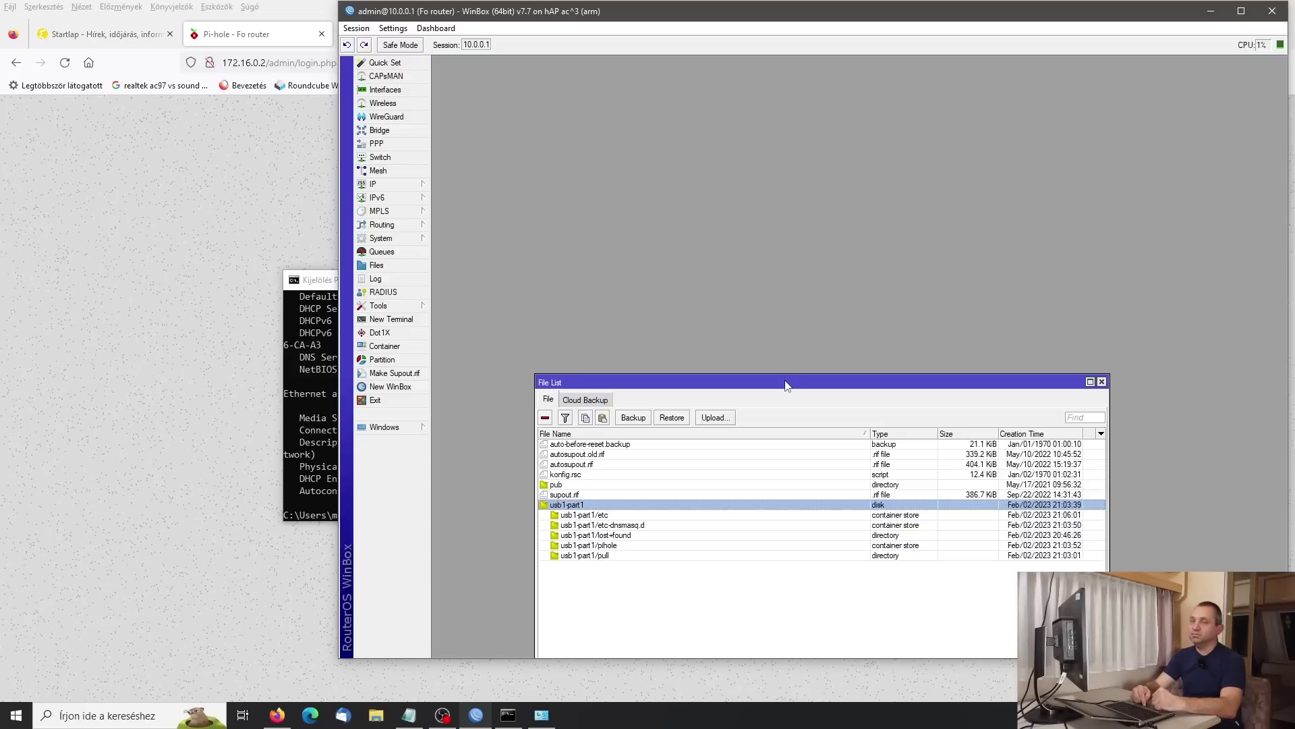
Switch to the Command Prompt and run ipconfig /all again to check the network adapter's DNS server address.
drag(786, 386, 816, 195)
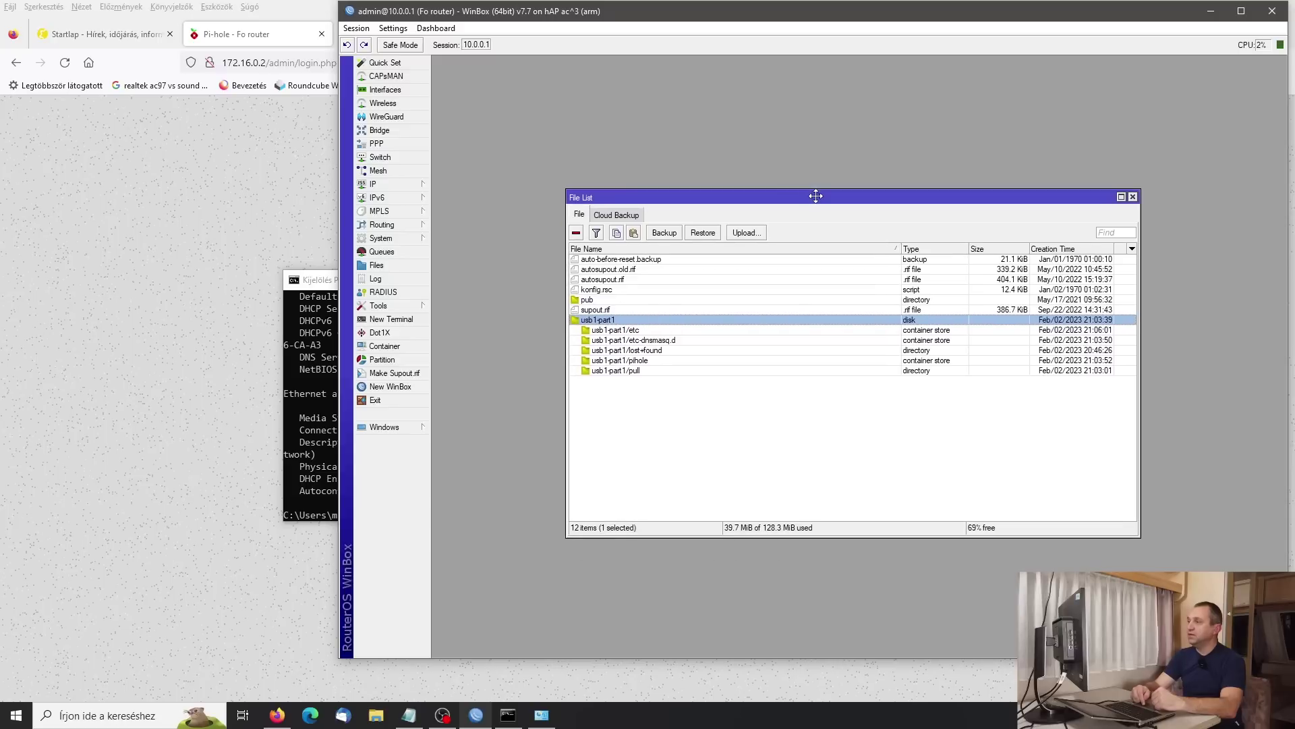
click(307, 410)
key(Escape)
key(Return)
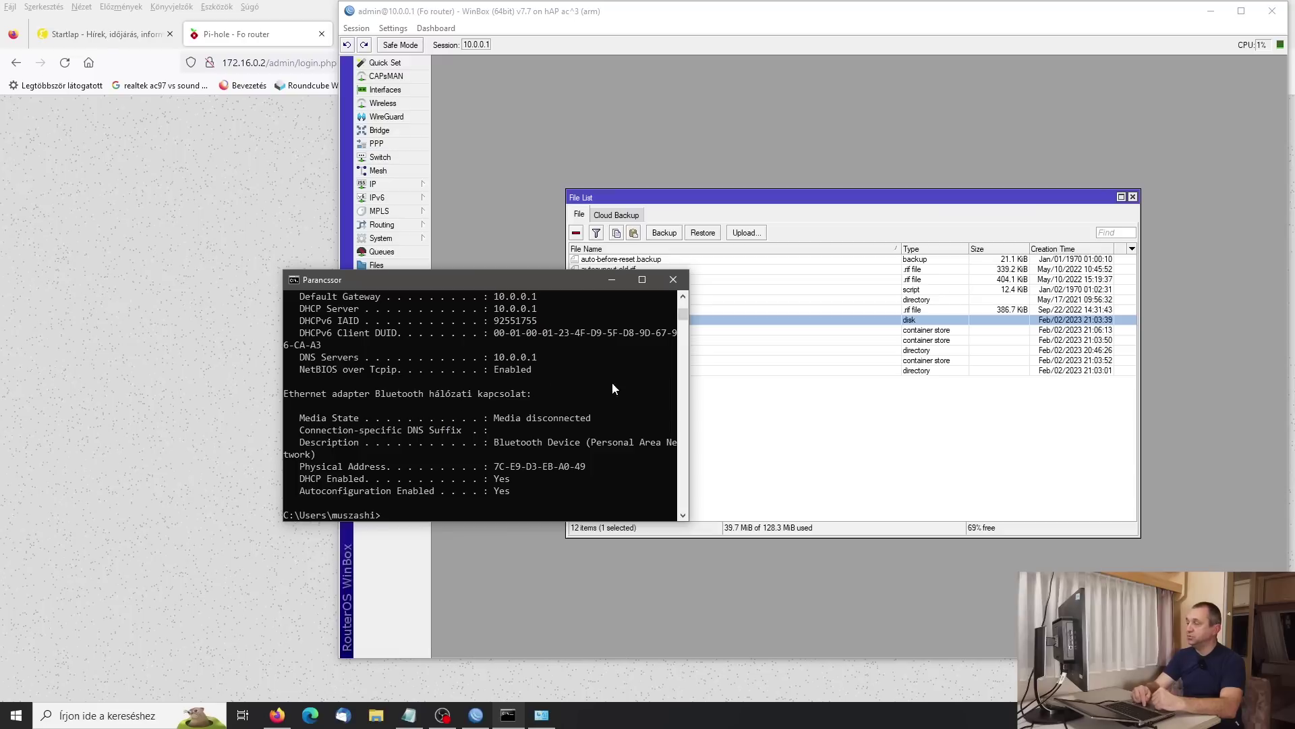
click(613, 570)
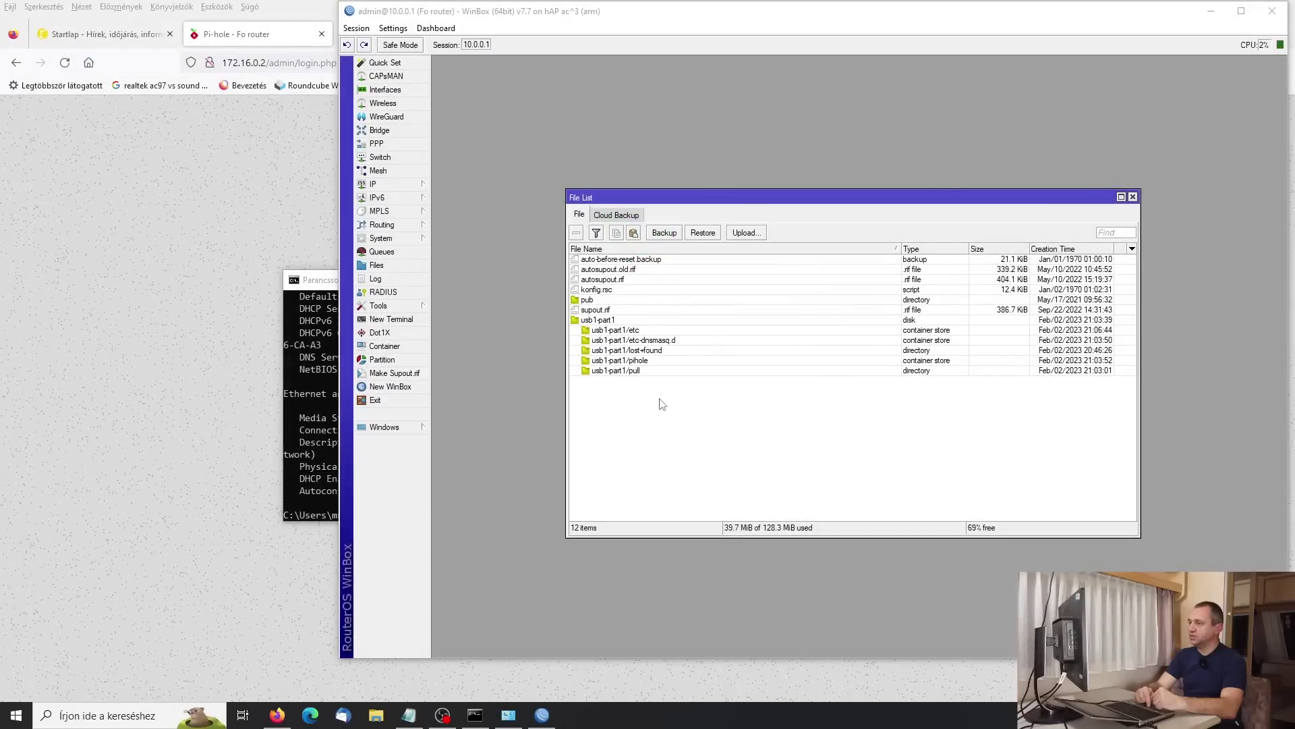
click(304, 426)
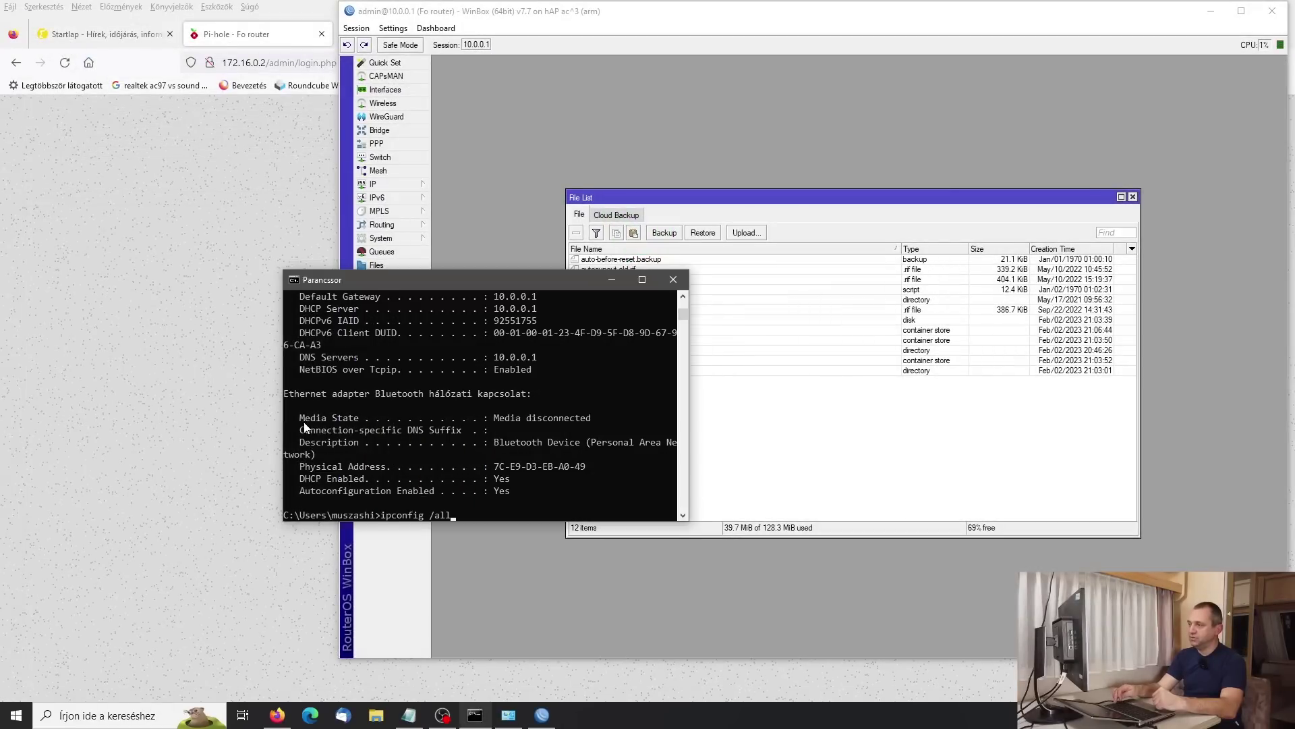
scroll(304, 426, up, 12)
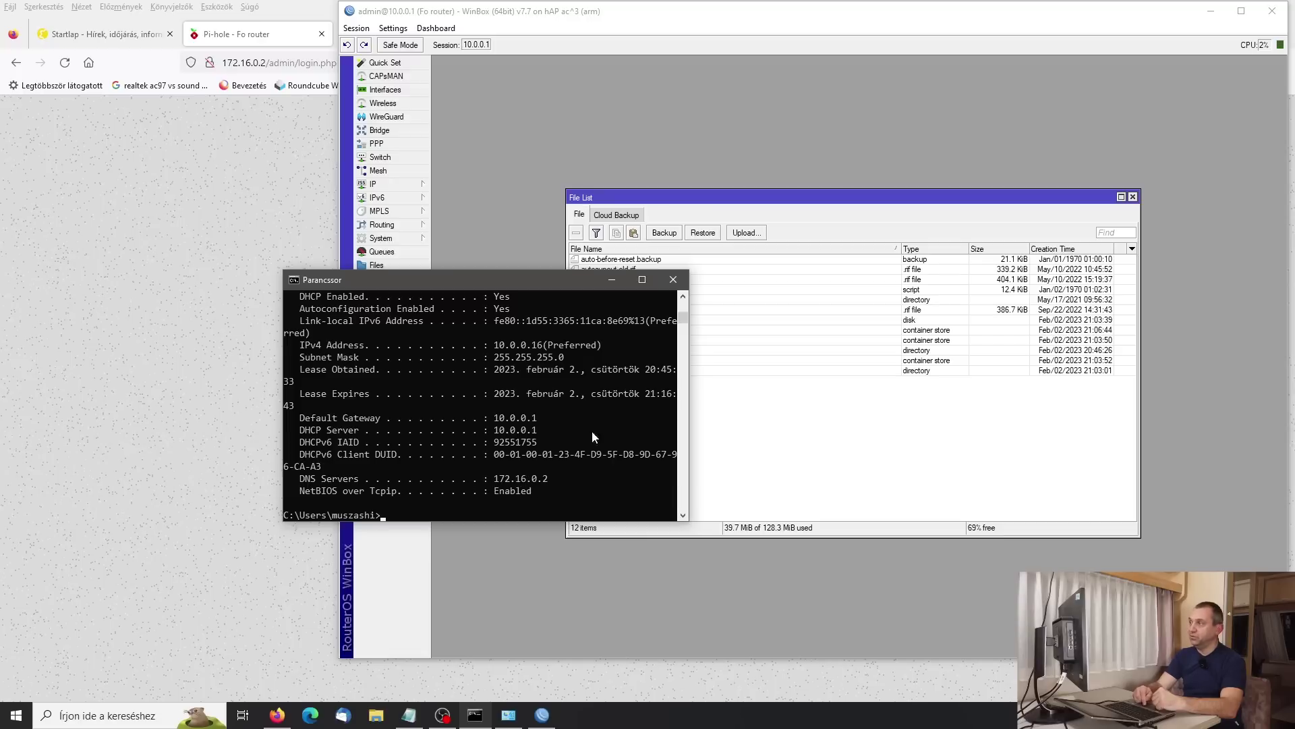
Close the Command Prompt and the File List, and minimize WinBox to get back to the browser.
click(682, 279)
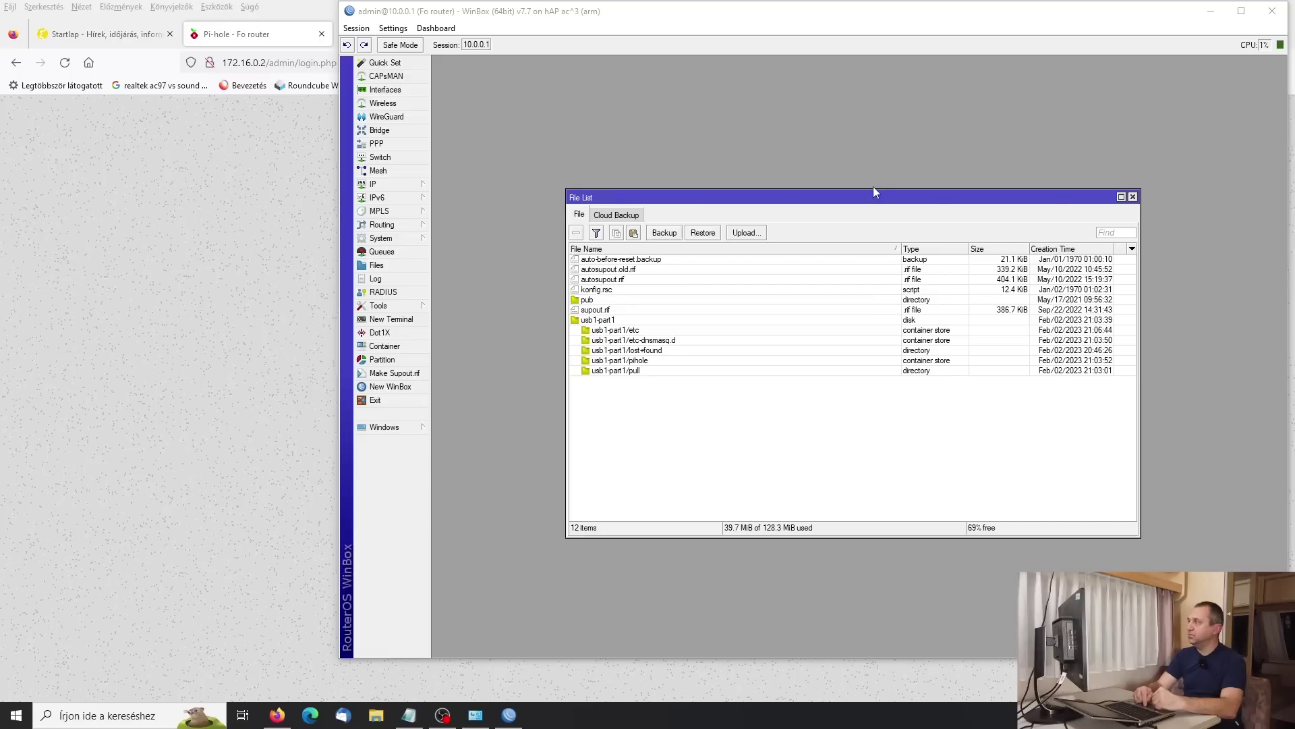
click(1132, 197)
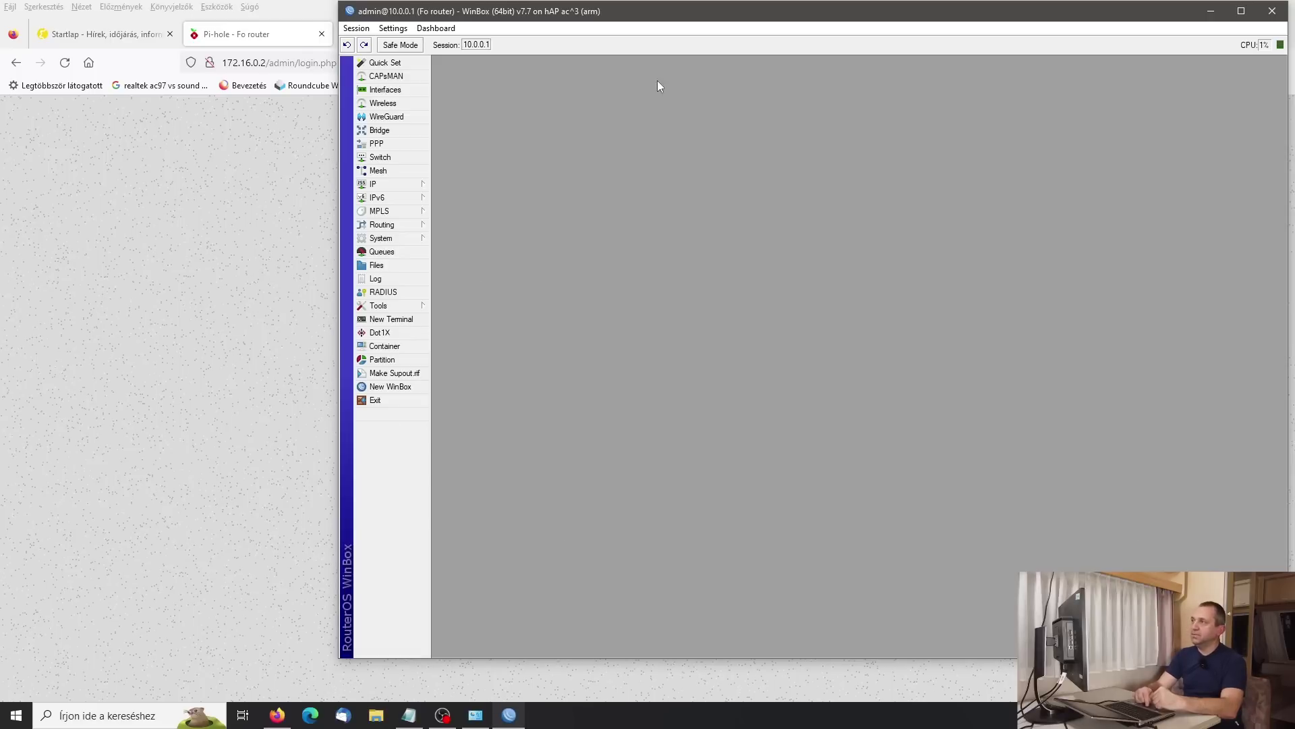
click(1211, 11)
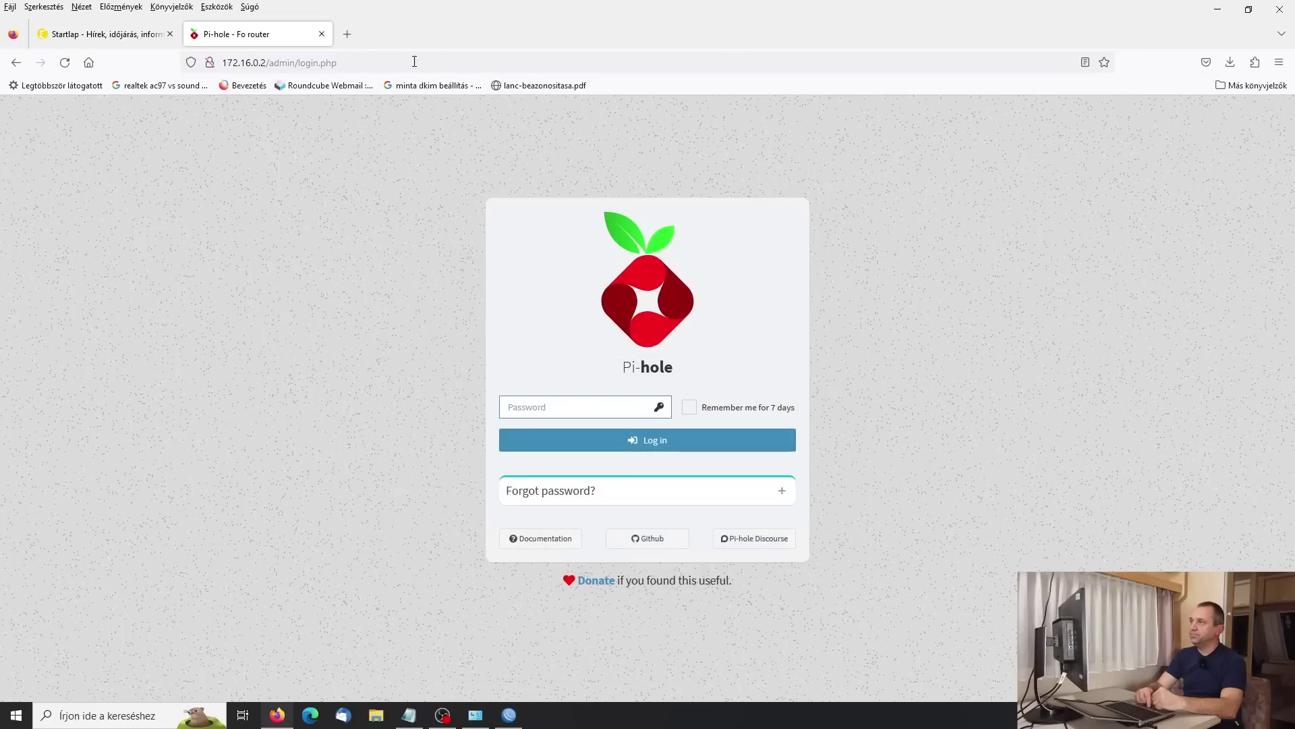
Load startlap.hu in a new browser tab placed before the Pi-hole tab, and return to the Pi-hole login page.
click(347, 34)
text(startlap.hu)
key(Return)
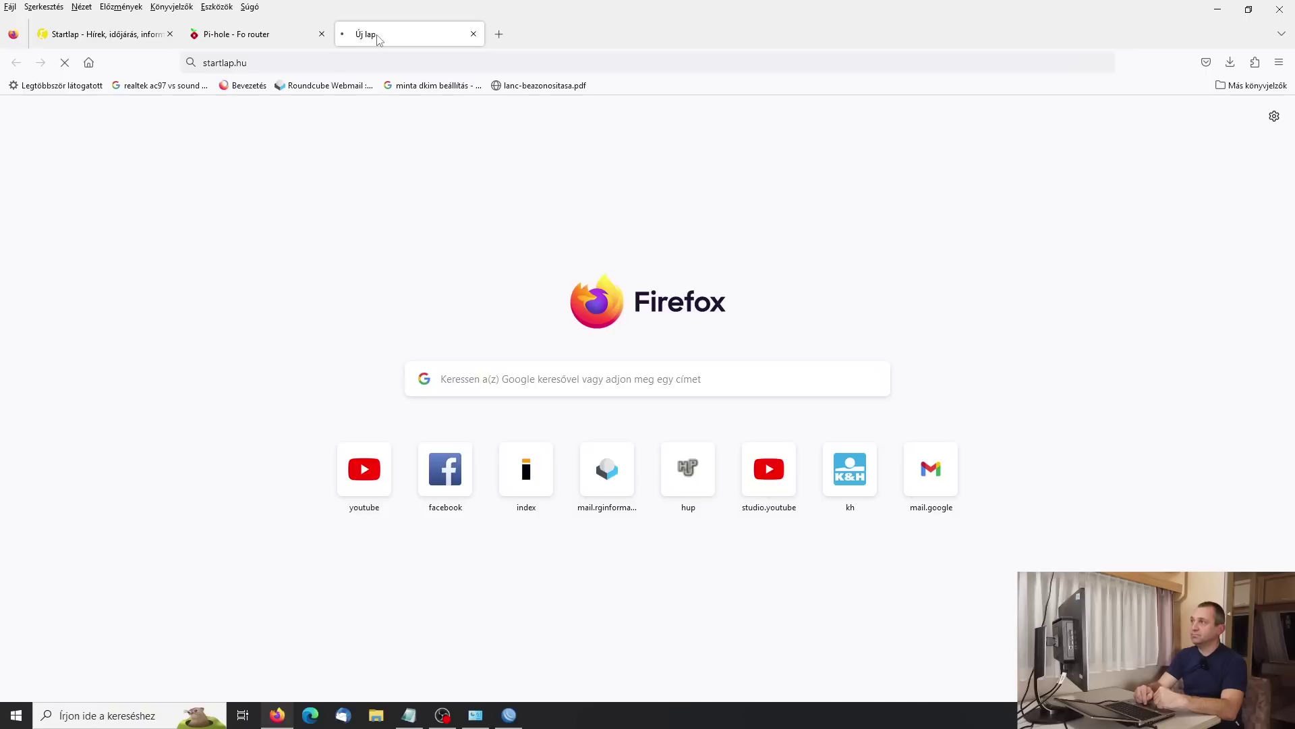
drag(370, 40, 236, 54)
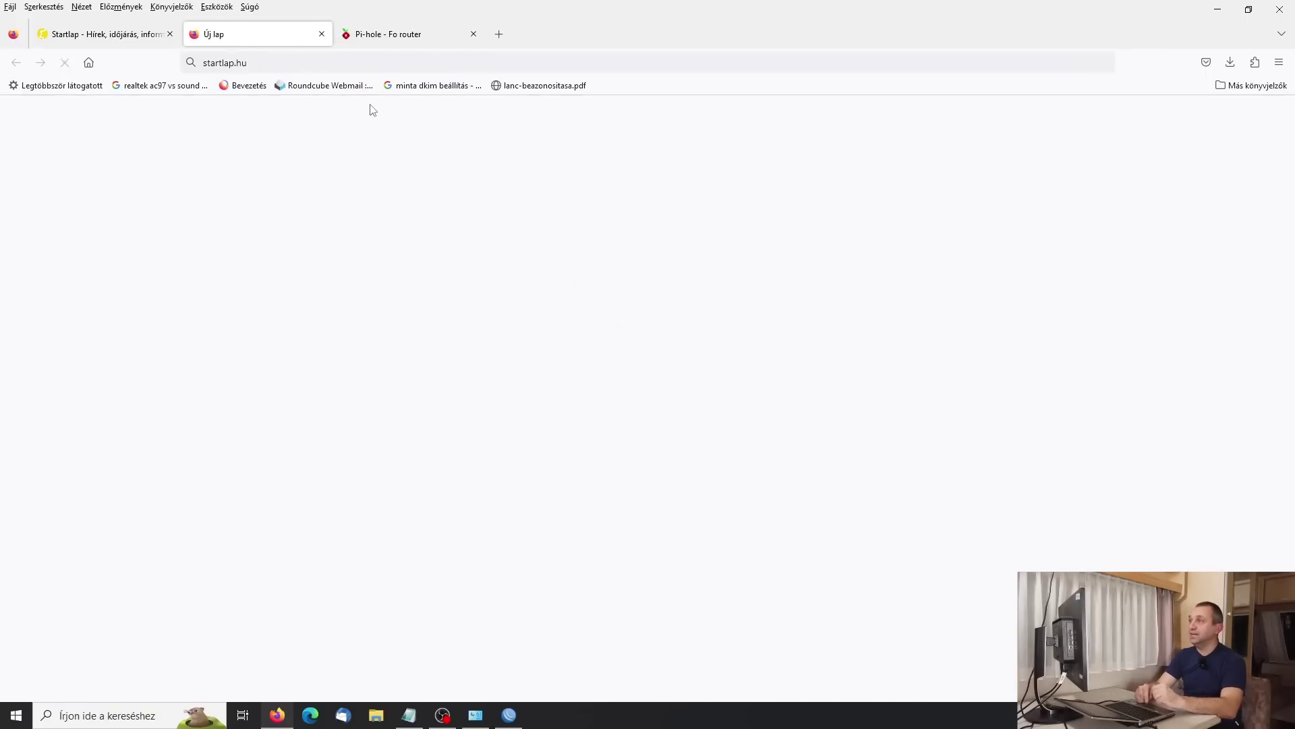
click(386, 33)
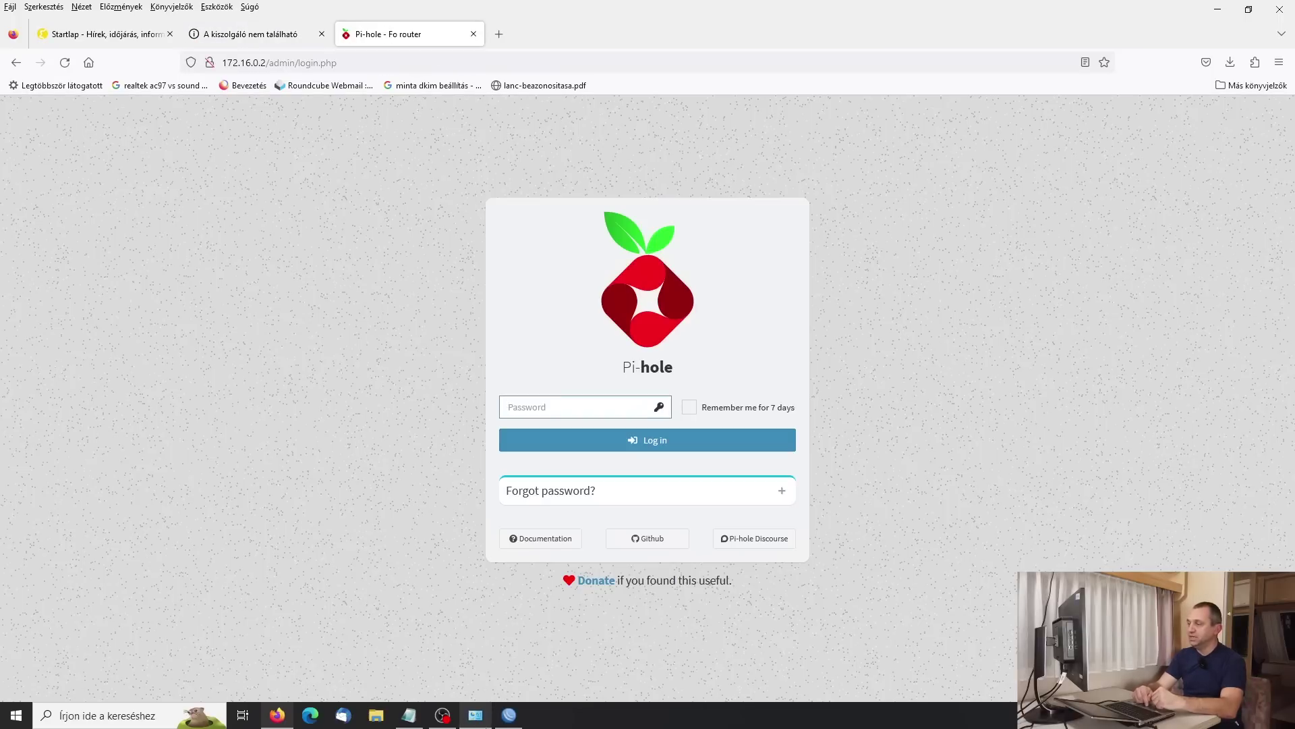
Switch to WinBox, reconnect to the router at 10.0.0.1 and move its window toward the middle of the desktop.
click(509, 714)
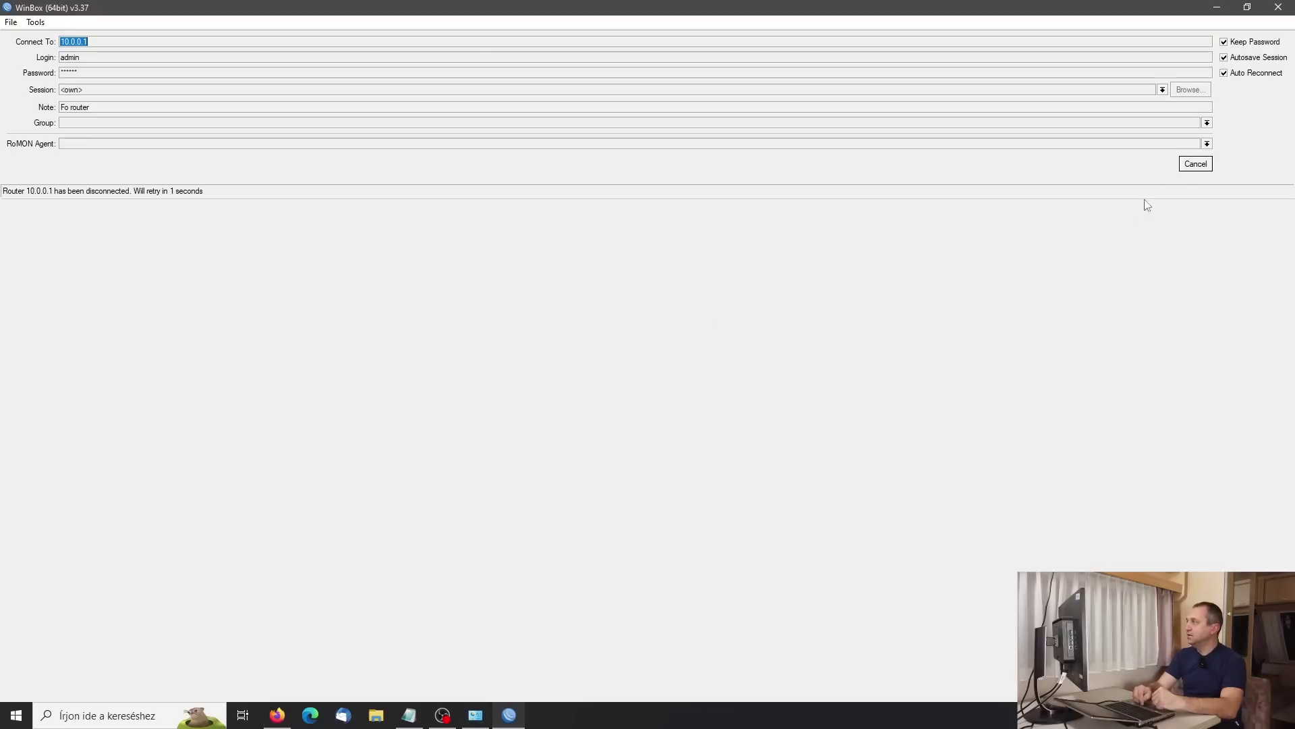
click(1193, 168)
click(1193, 168)
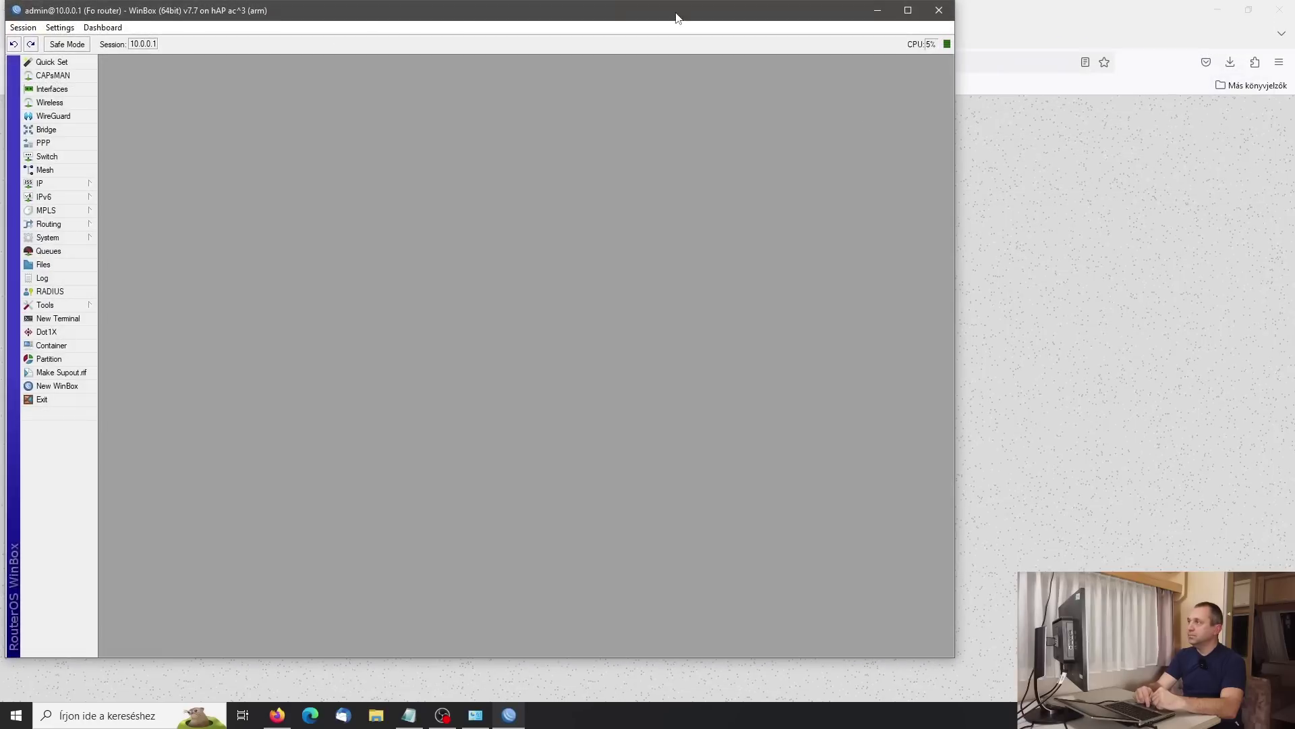
drag(601, 9, 861, 52)
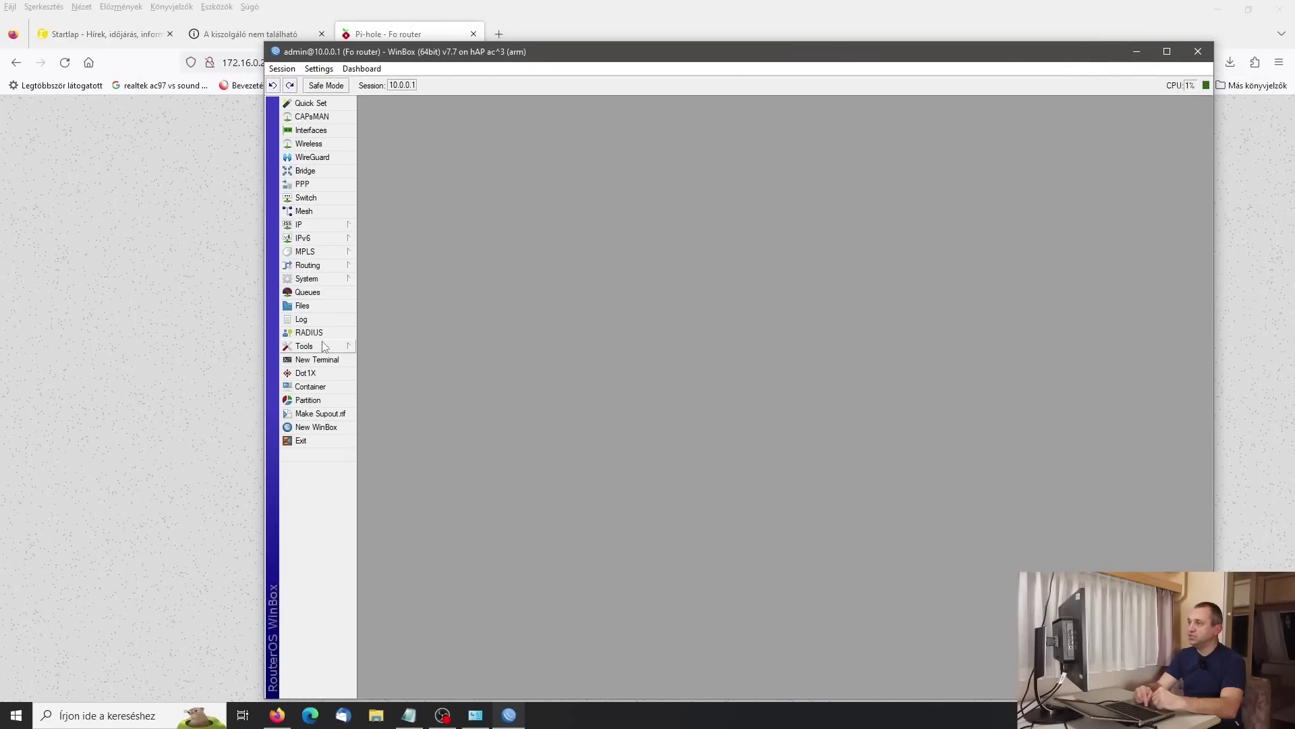
Copy the value of the WEBPASSWORD environment variable from the router's container settings and leave the variable unedited.
click(324, 387)
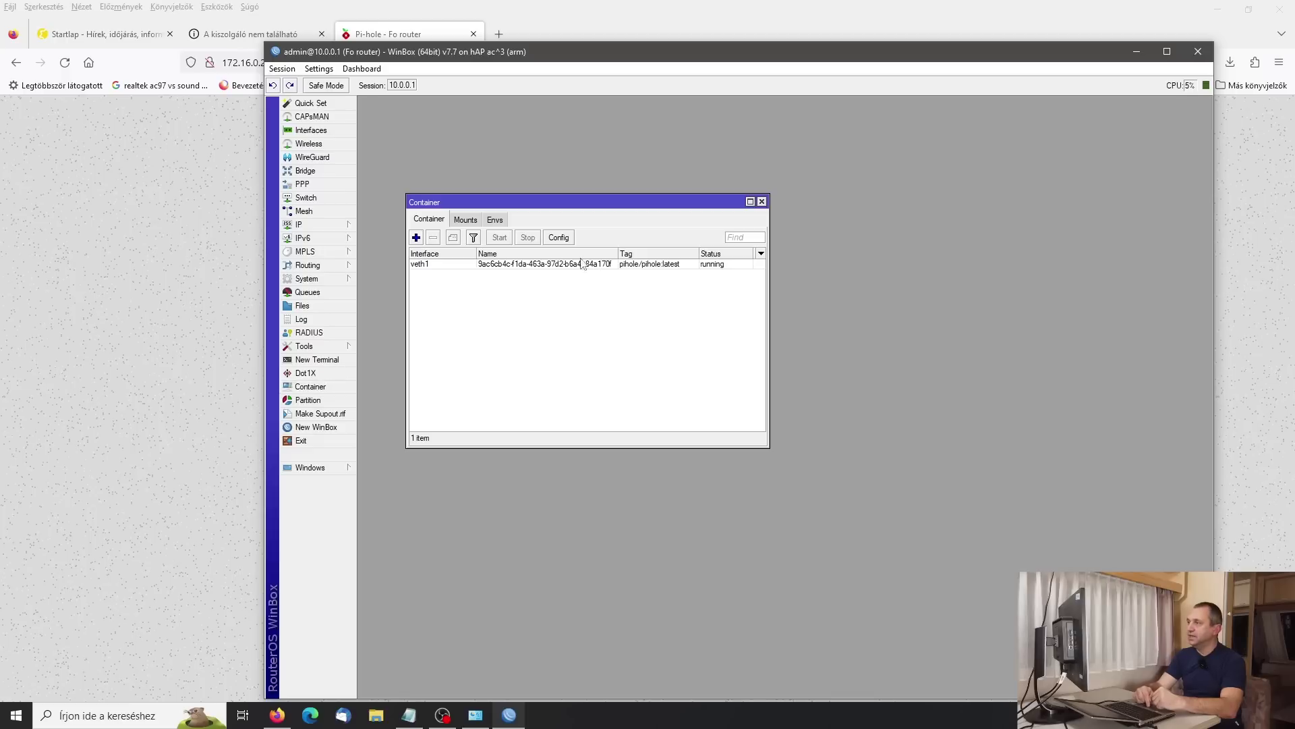
click(492, 223)
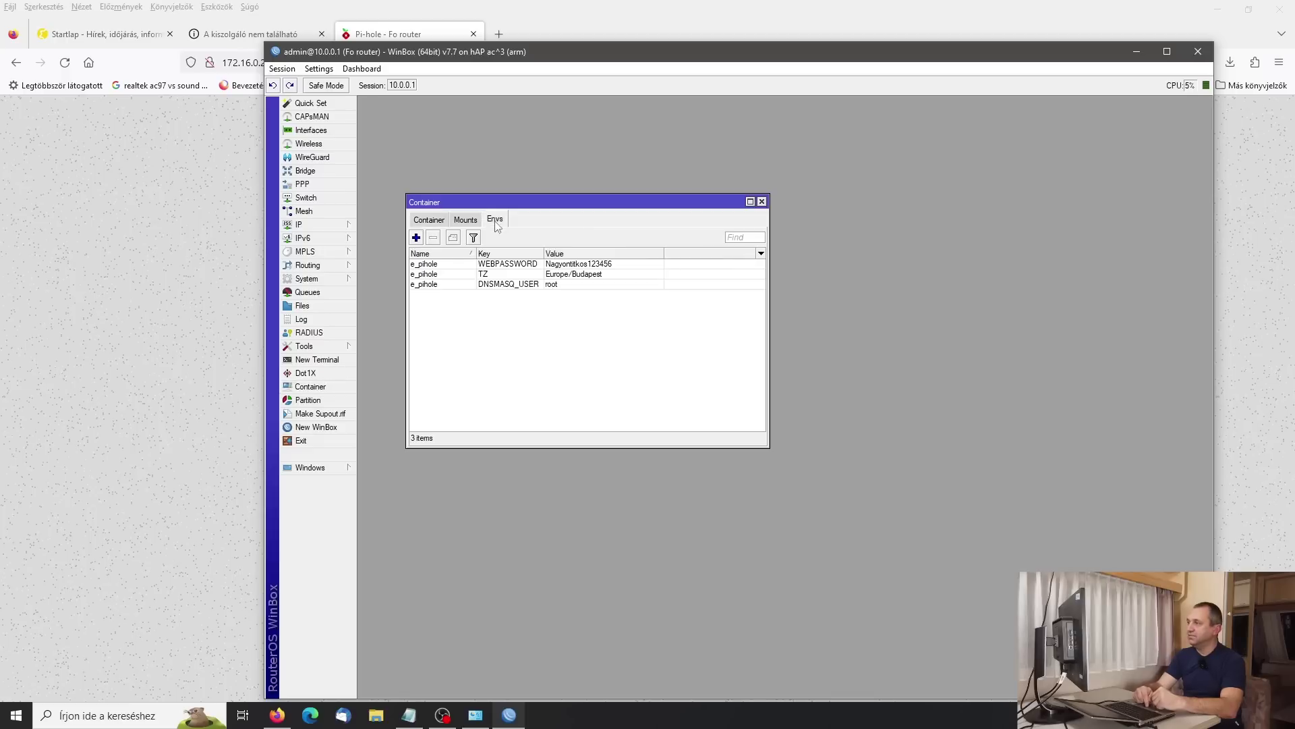
double_click(607, 265)
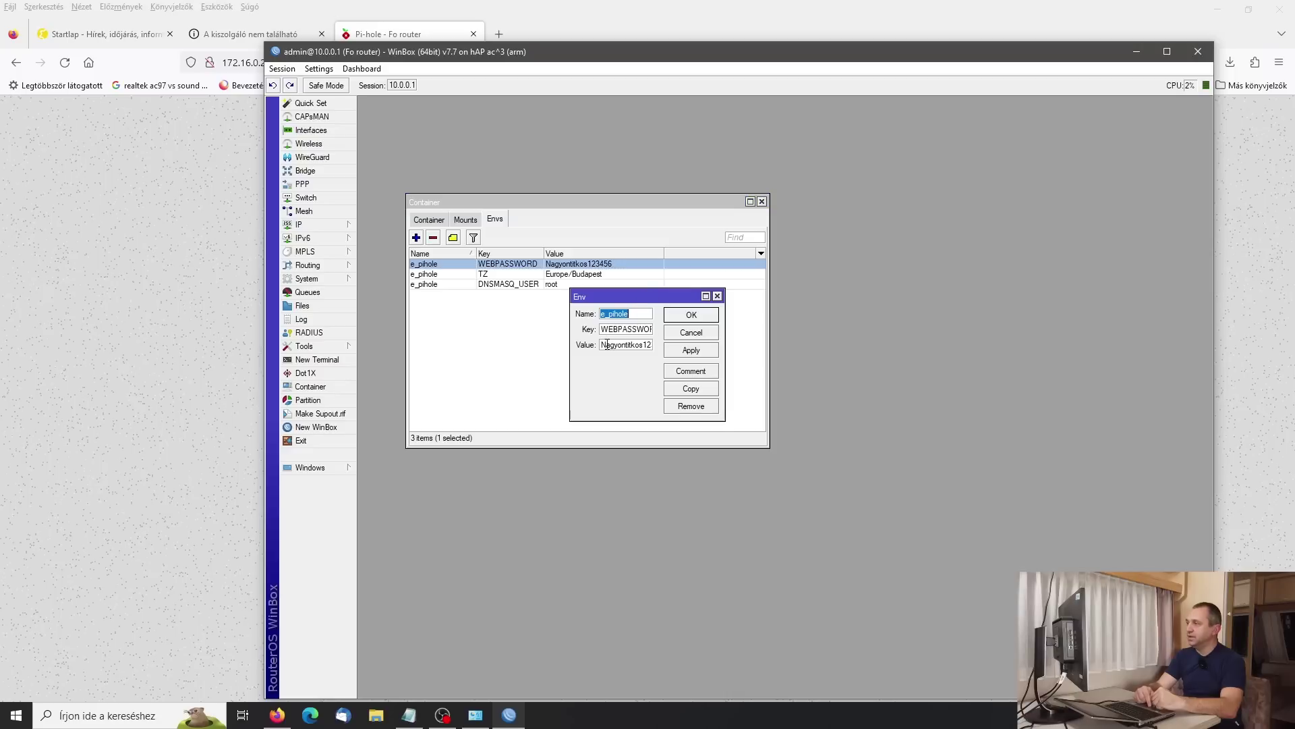
double_click(607, 344)
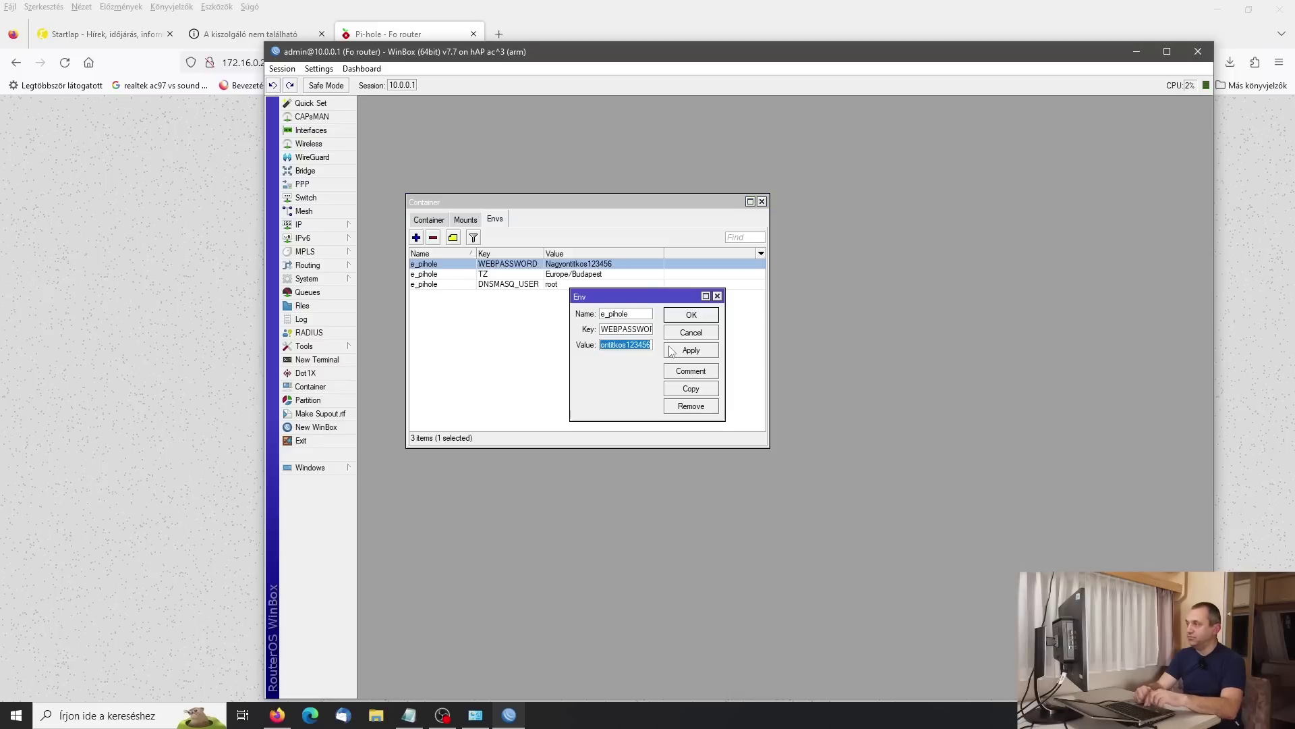
click(707, 333)
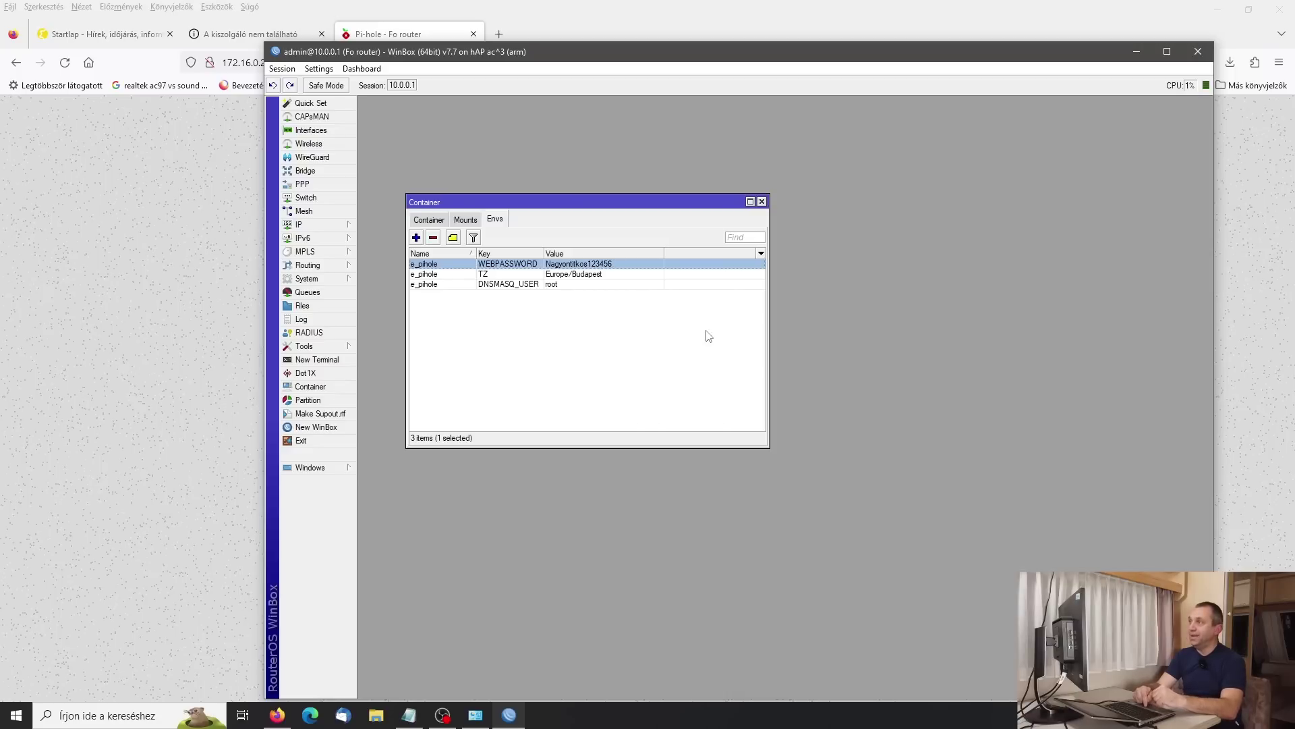
Switch to the browser, log in to Pi-hole with the copied web password and decline saving the login.
click(553, 7)
key(ctrl+v)
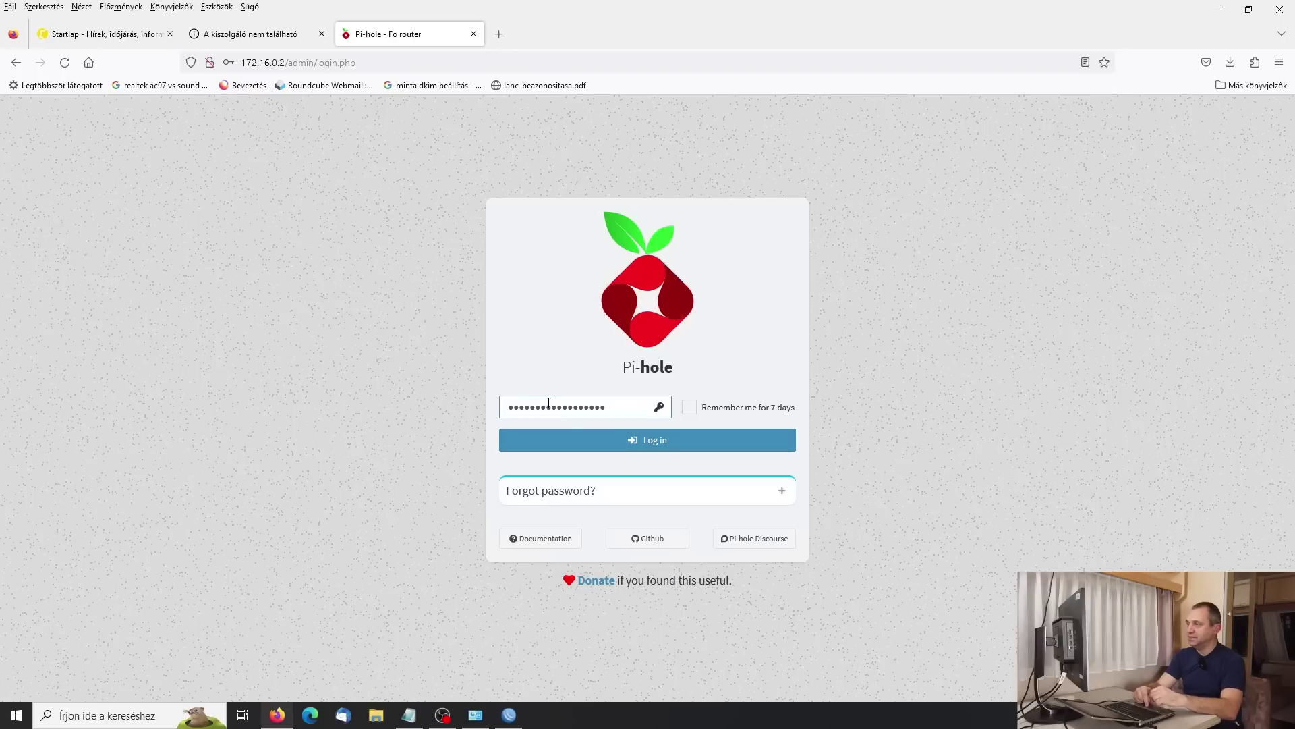
click(640, 442)
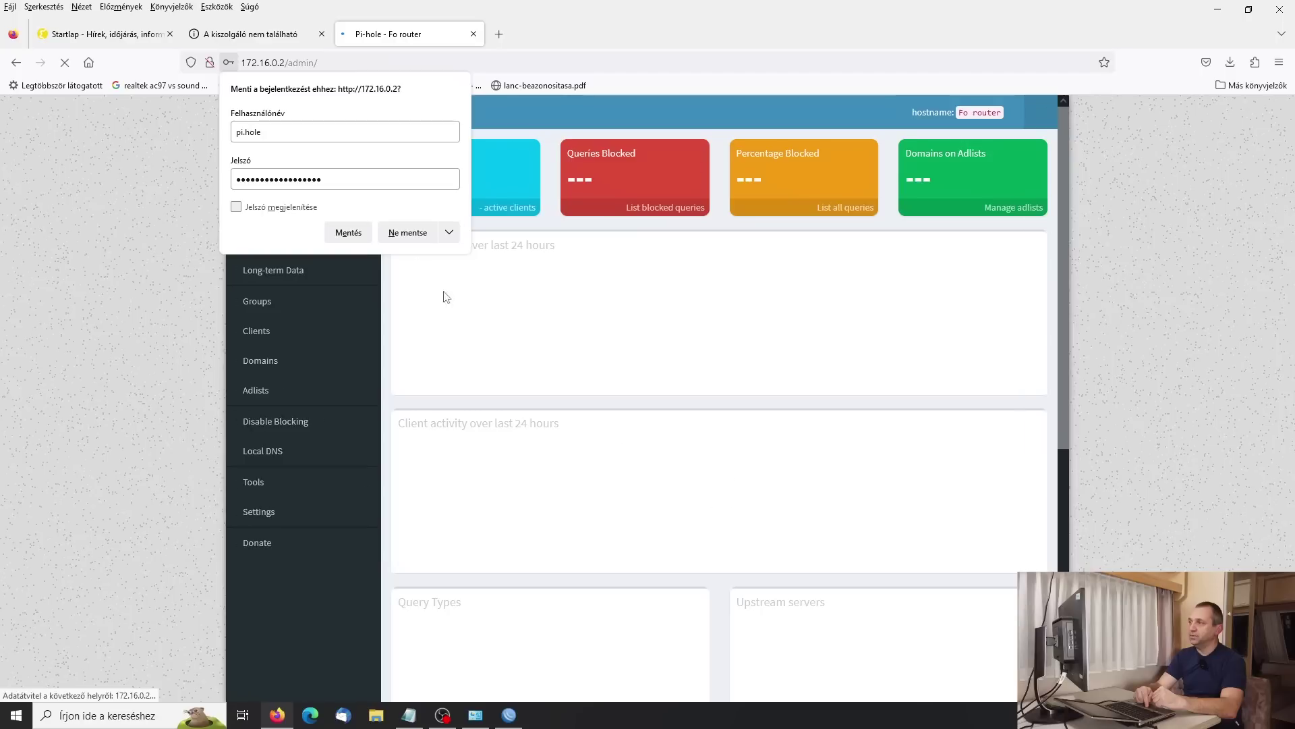
click(418, 235)
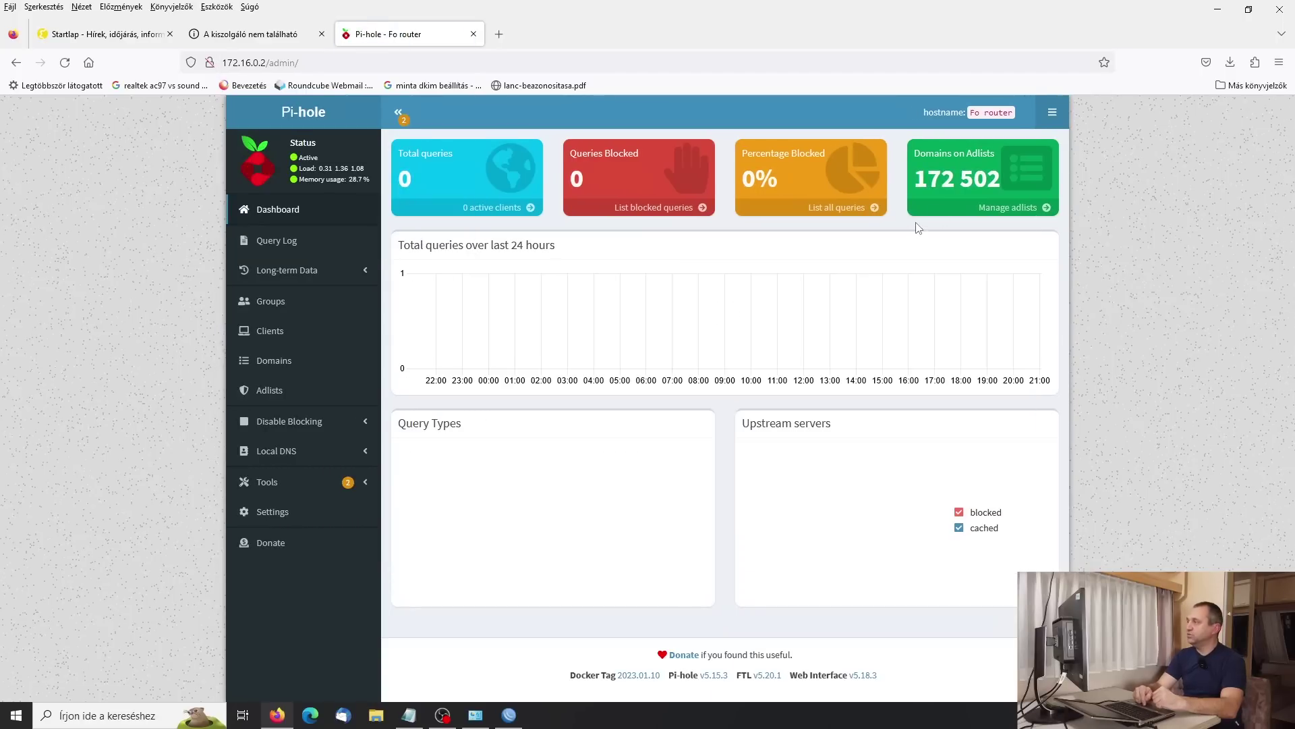
Review the Pi-hole diagnosis messages and open Pi-hole's DNS settings.
click(284, 483)
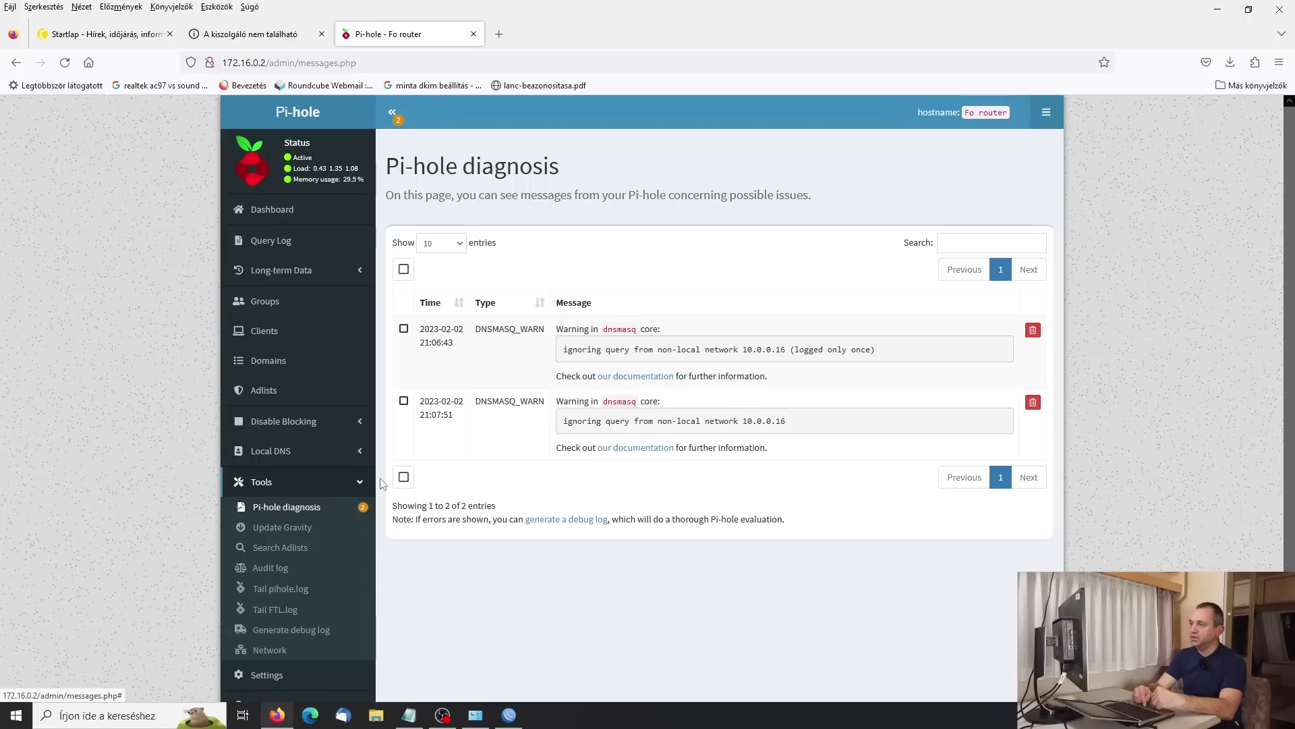
click(276, 683)
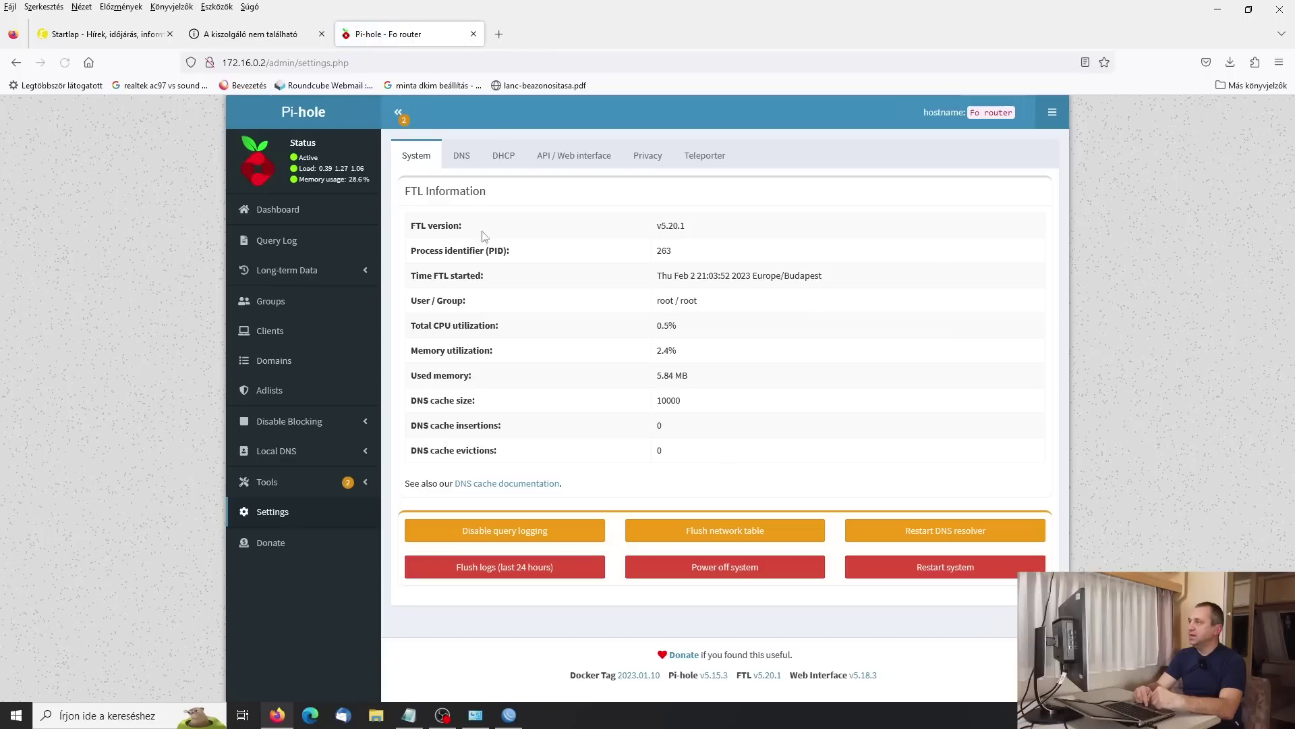
click(463, 157)
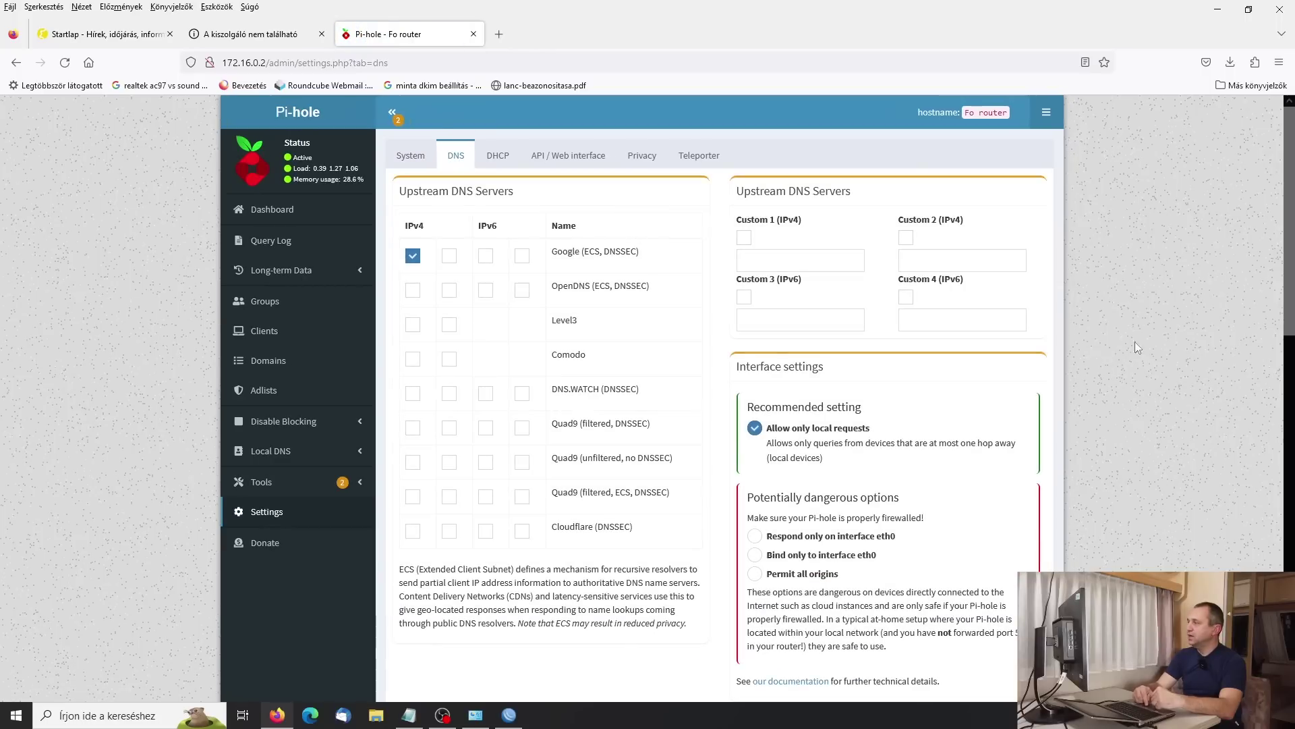
Set Pi-hole's DNS interface settings to Permit all origins and save the DNS settings.
scroll(1285, 305, down, 3)
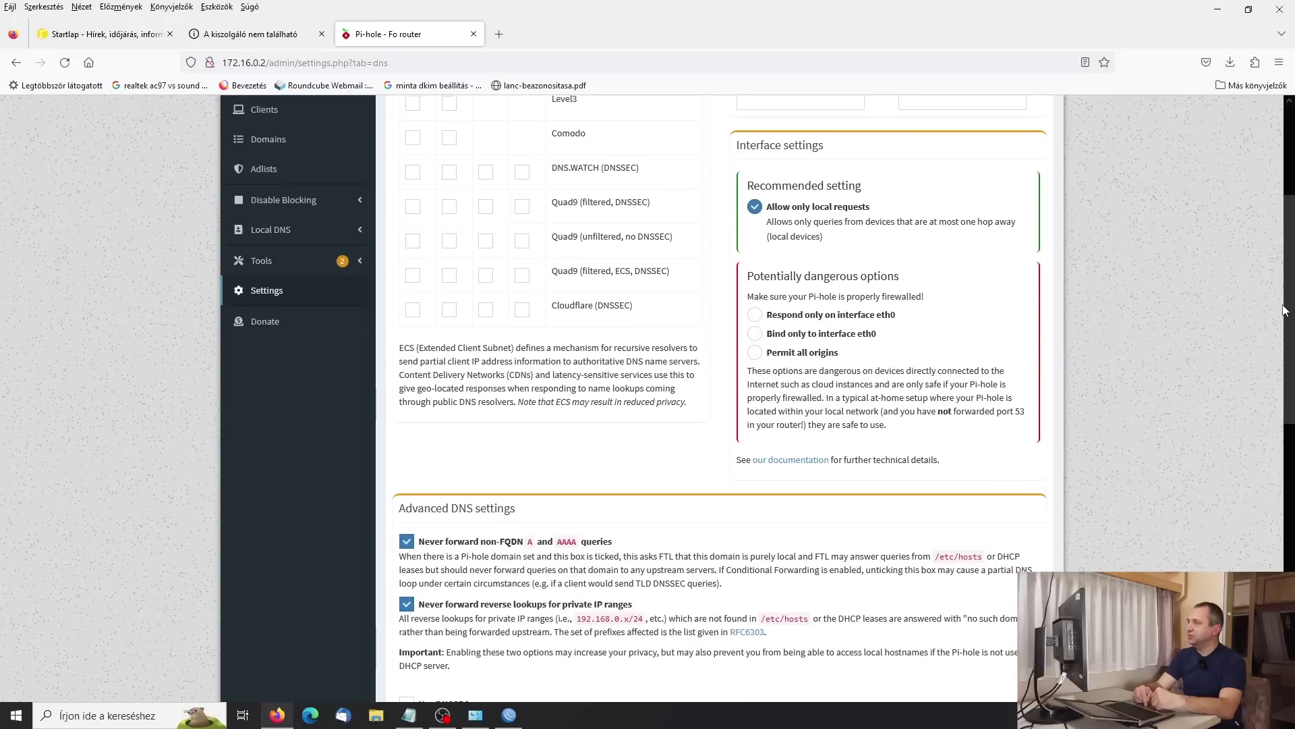
click(755, 370)
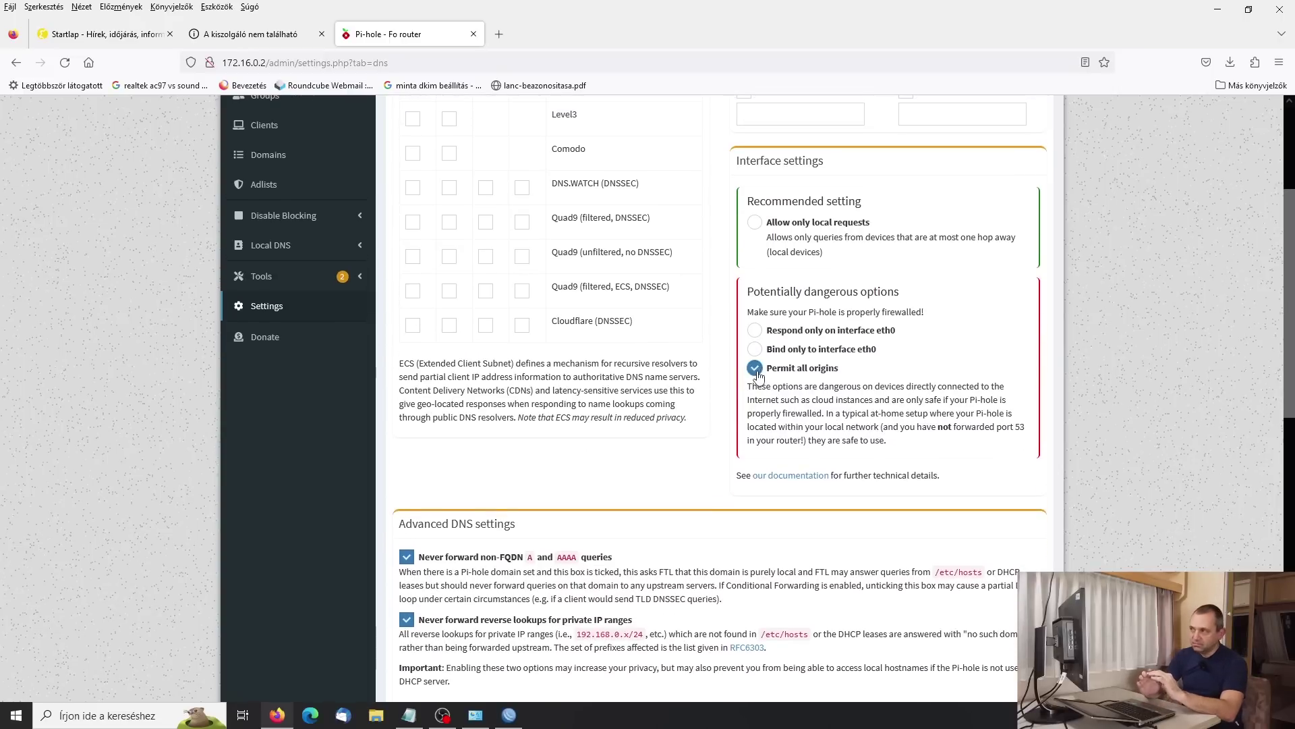
scroll(1292, 337, down, 9)
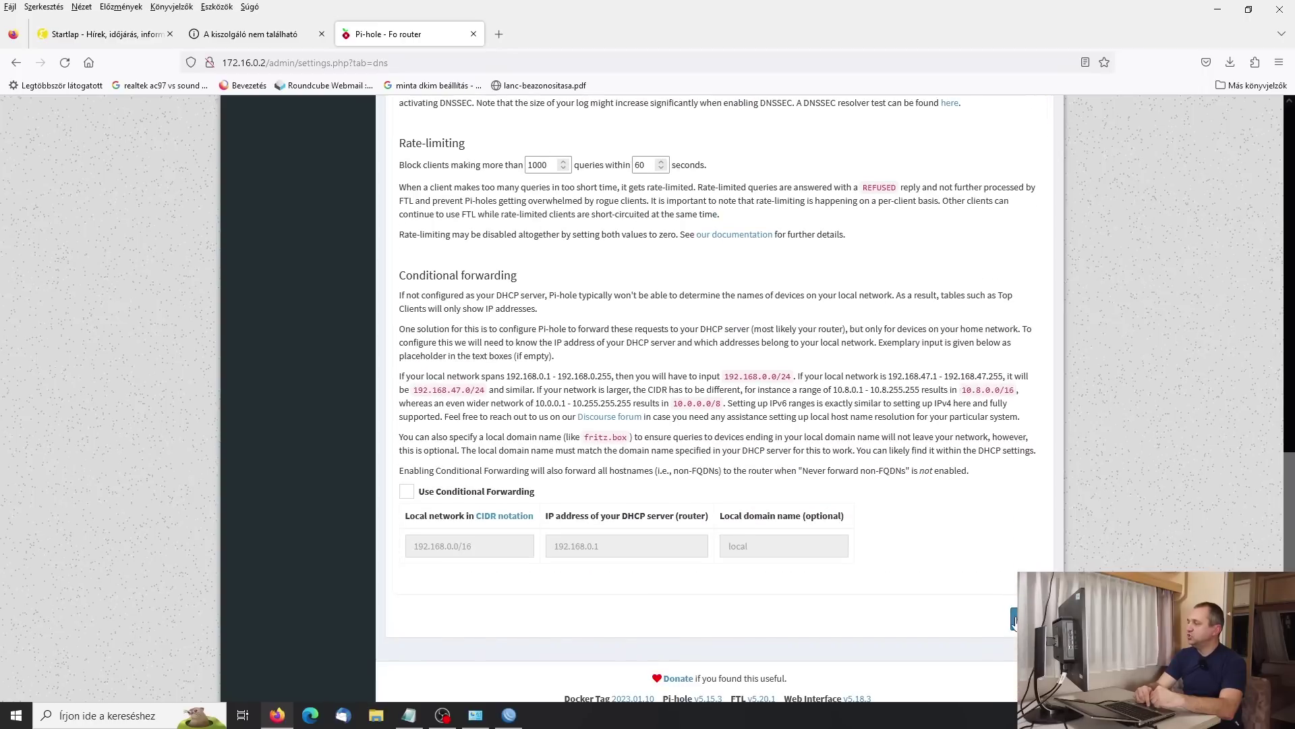
click(1013, 619)
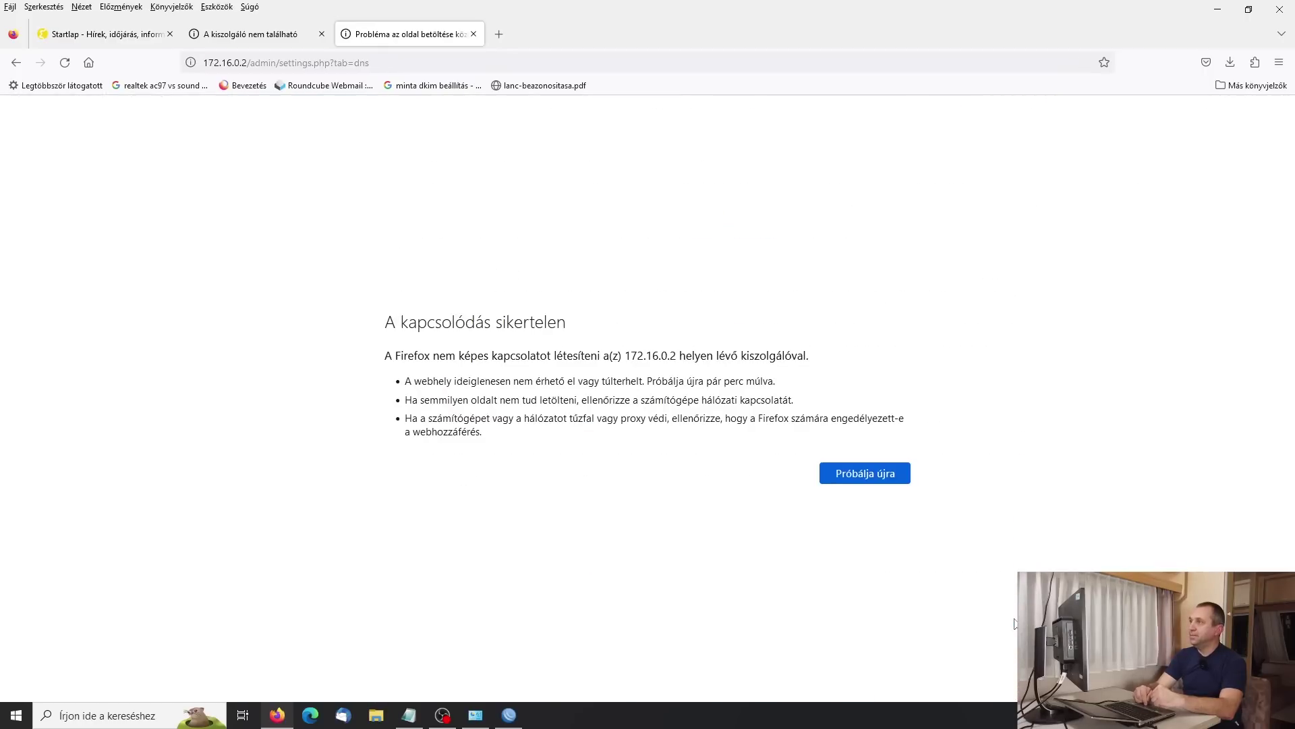
Try to reload Pi-hole's DNS settings page twice, resending the form data each time.
click(855, 476)
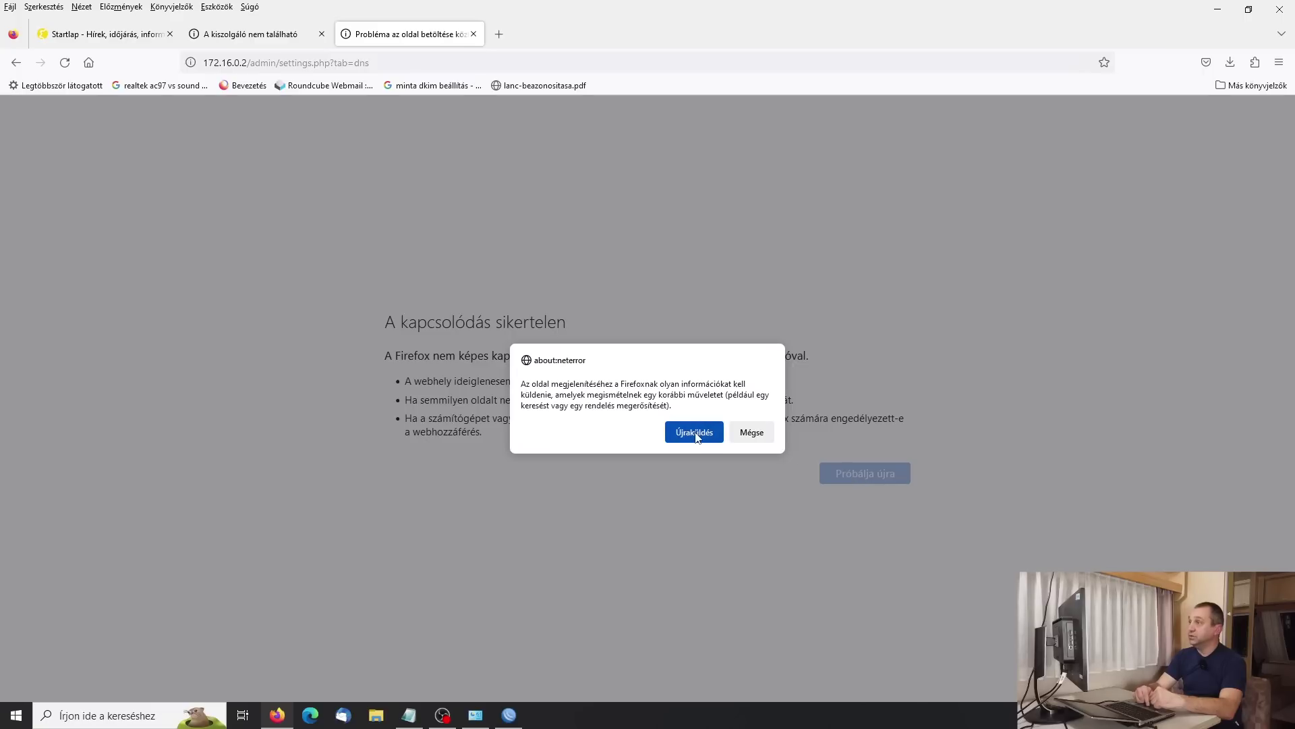
click(697, 432)
click(836, 471)
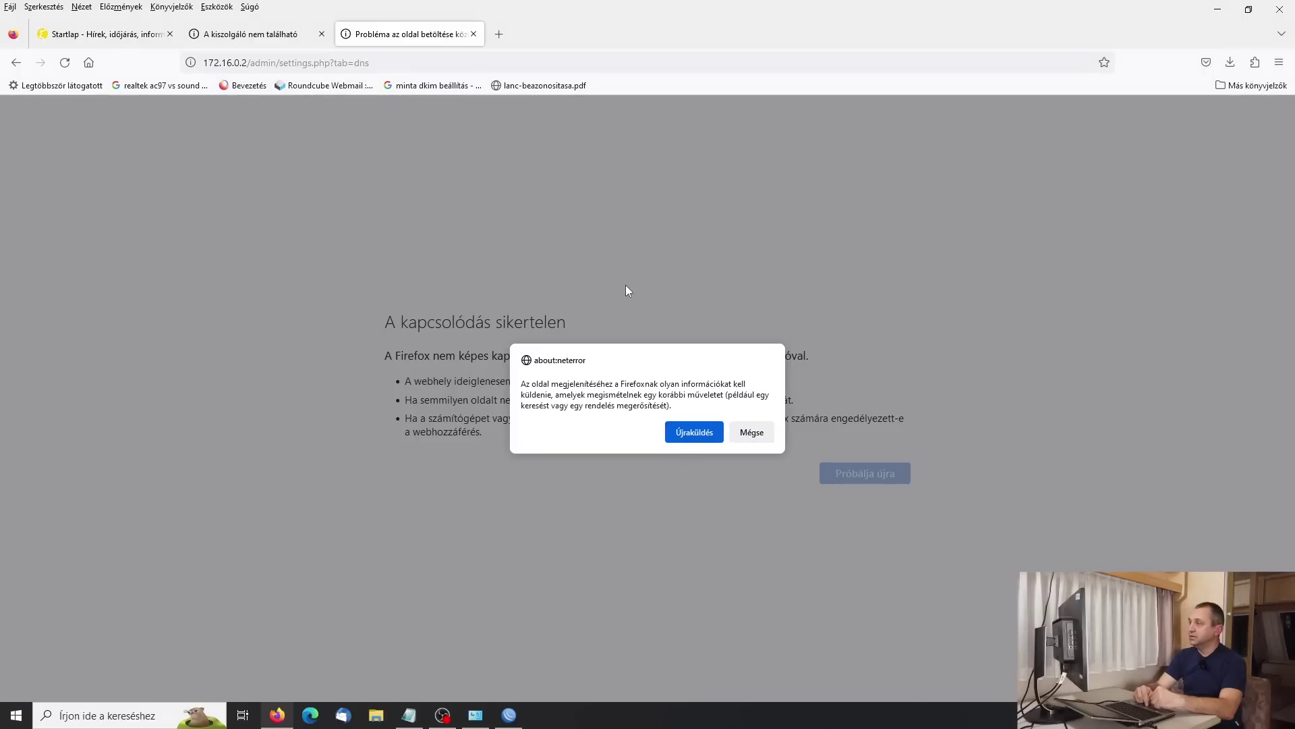
click(708, 435)
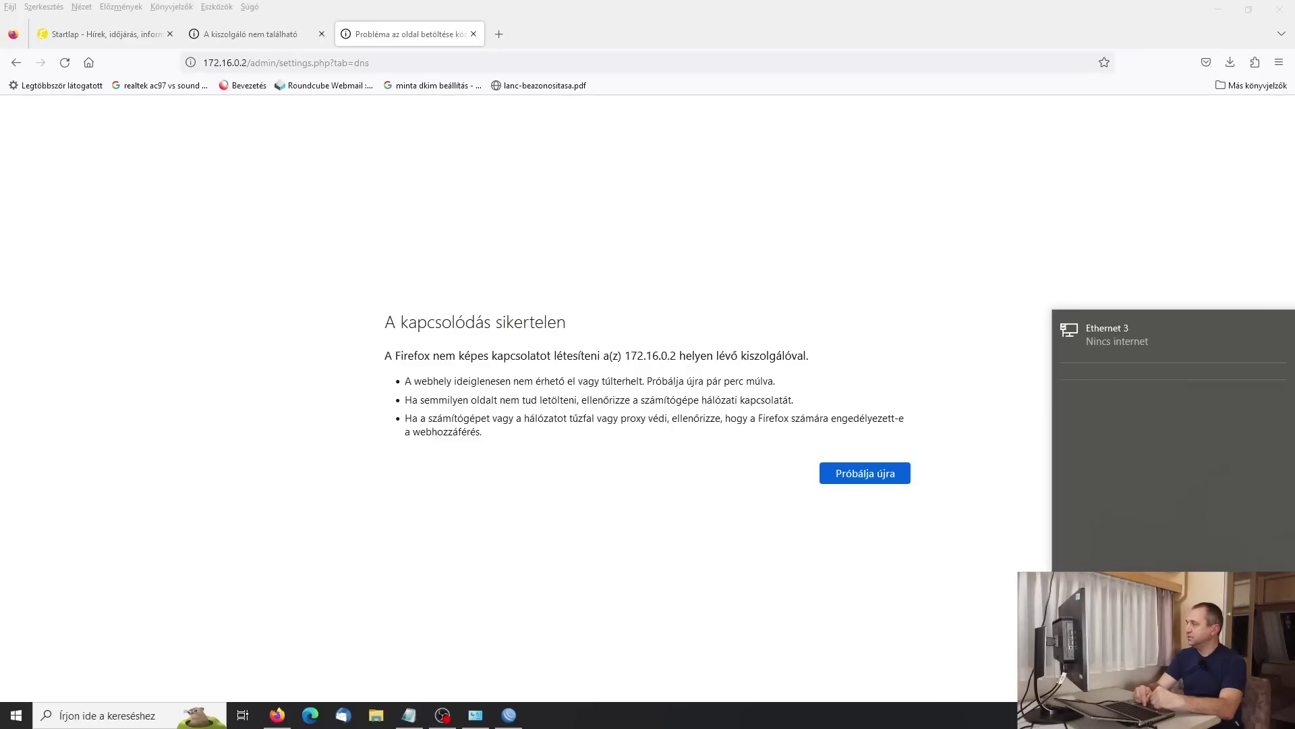
Check the available network connections, retry loading Pi-hole's DNS settings page and resend the form data.
click(1147, 526)
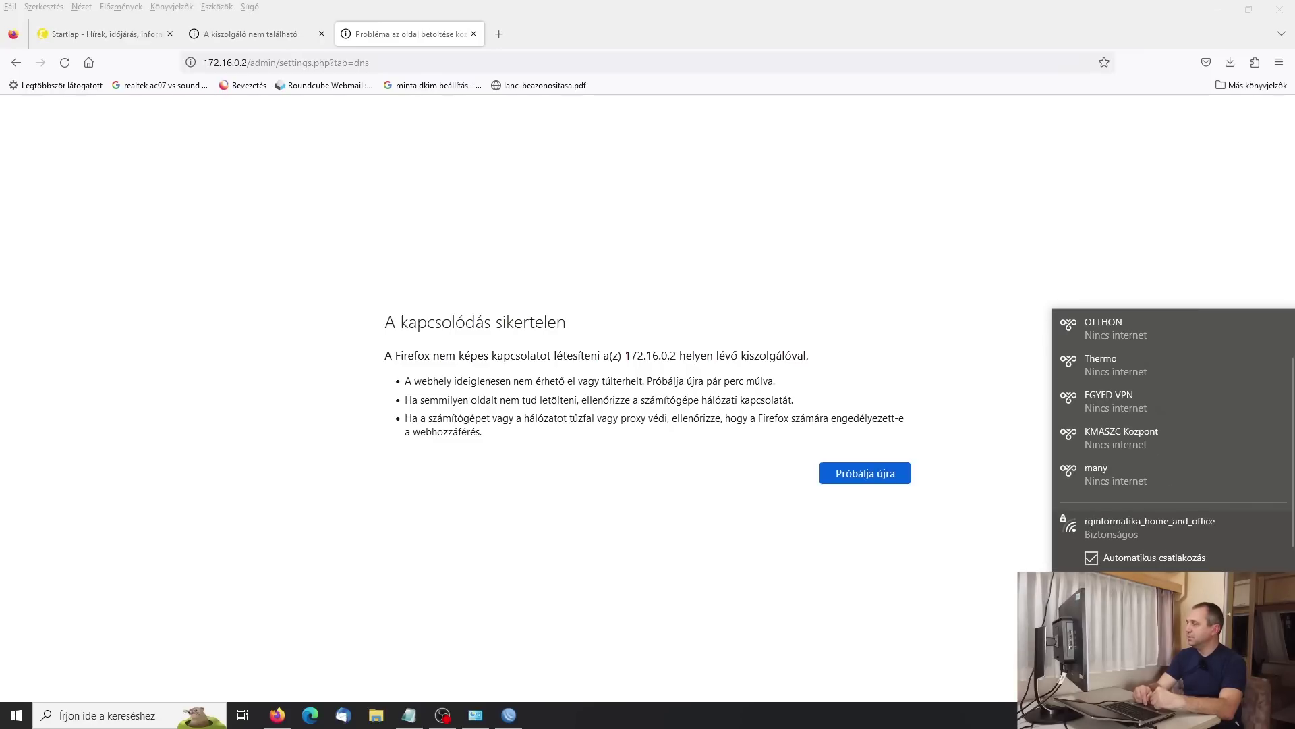
click(943, 356)
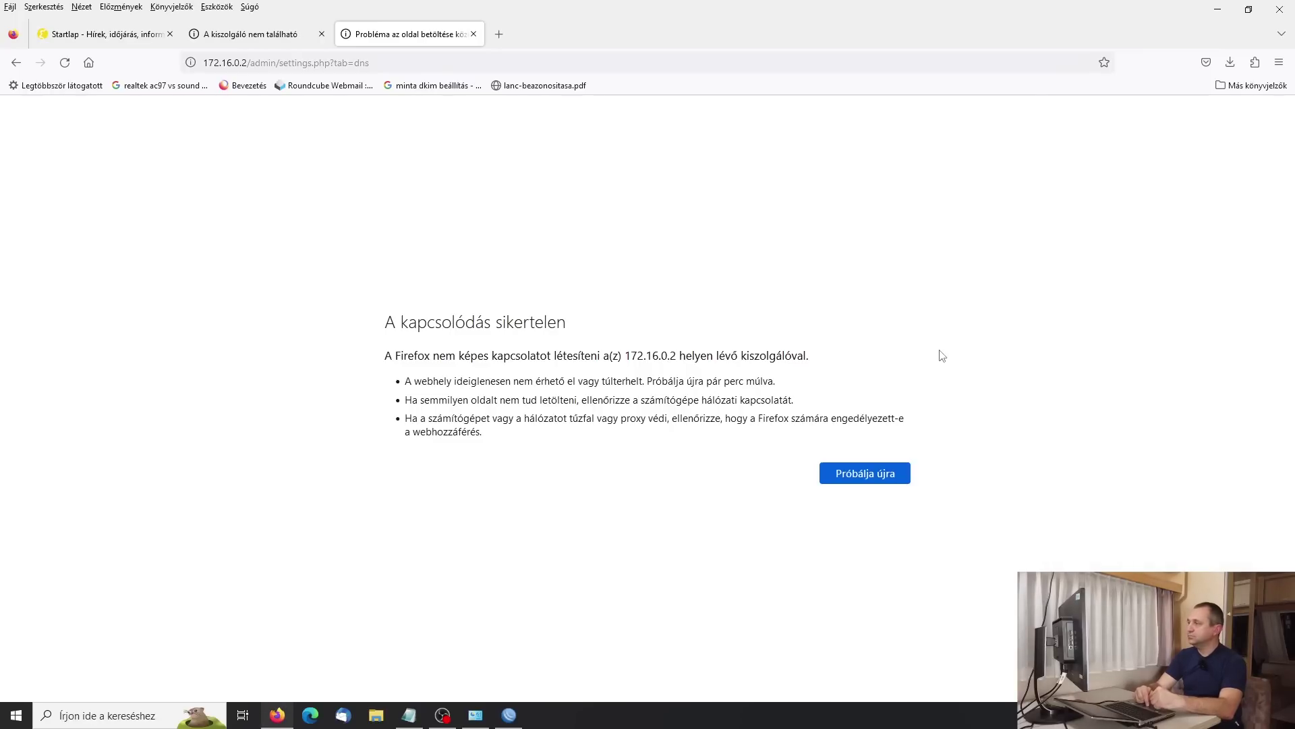
click(893, 477)
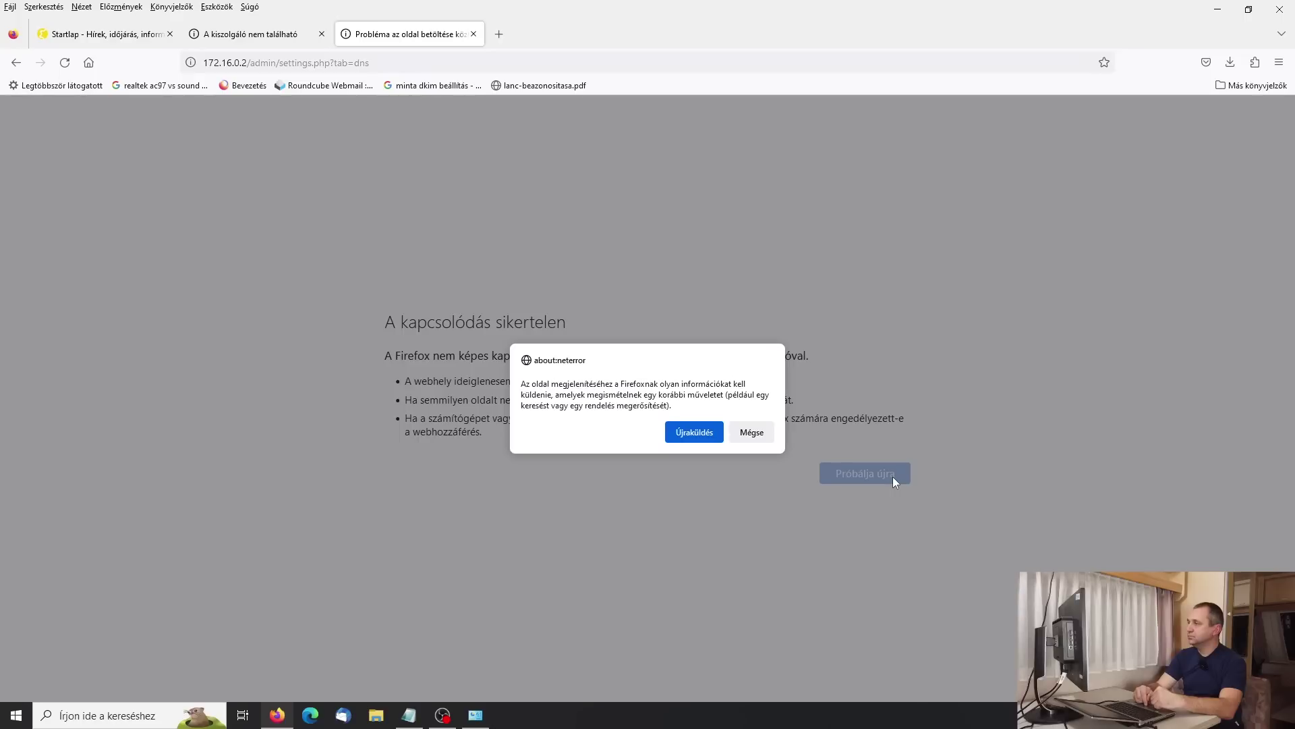
click(695, 431)
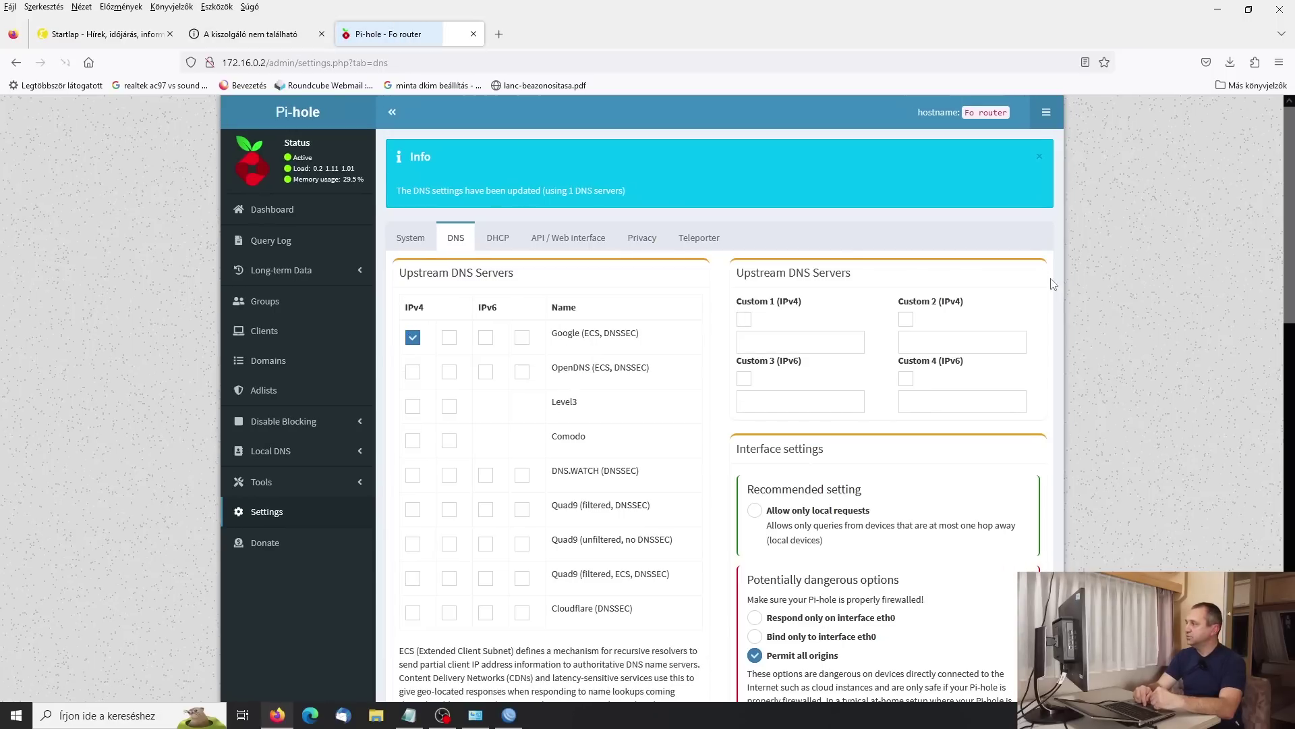
Save Pi-hole's DNS settings again and check the selected interface option and advanced DNS settings.
scroll(1289, 421, down, 5)
scroll(1290, 422, down, 8)
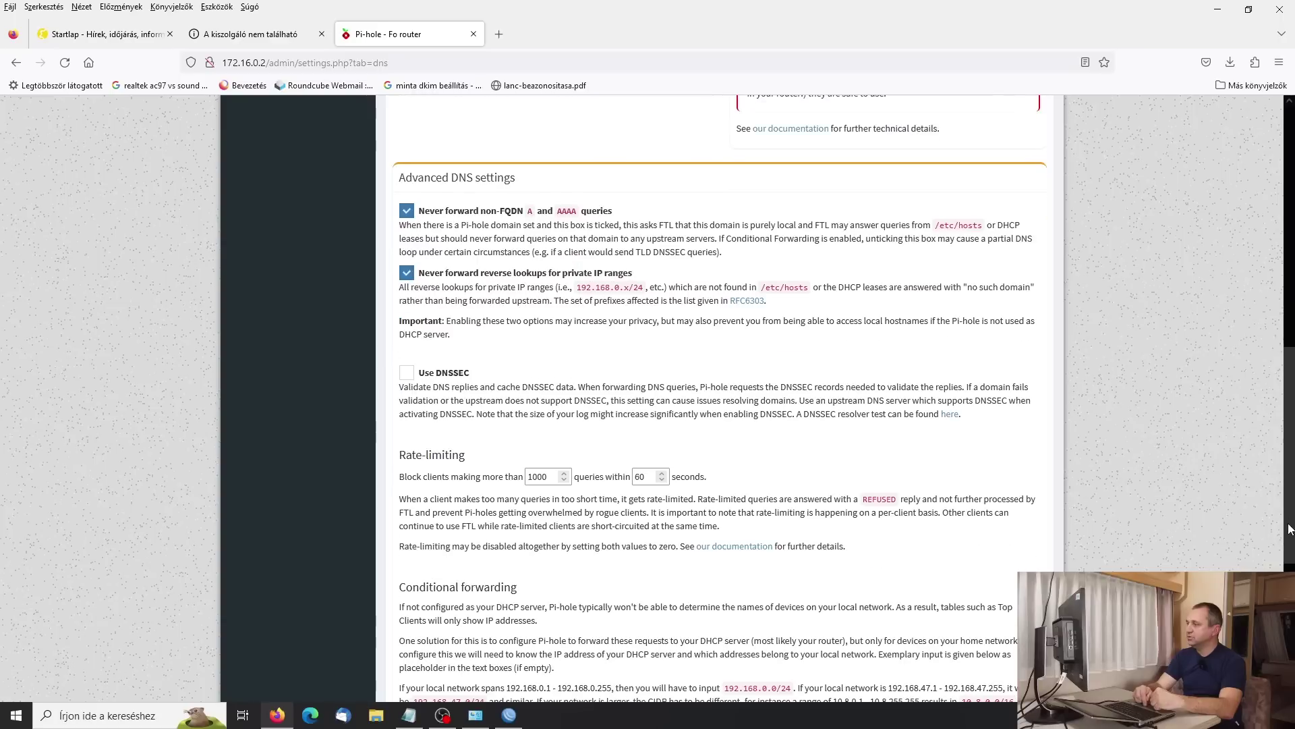
scroll(1290, 421, down, 2)
click(1032, 654)
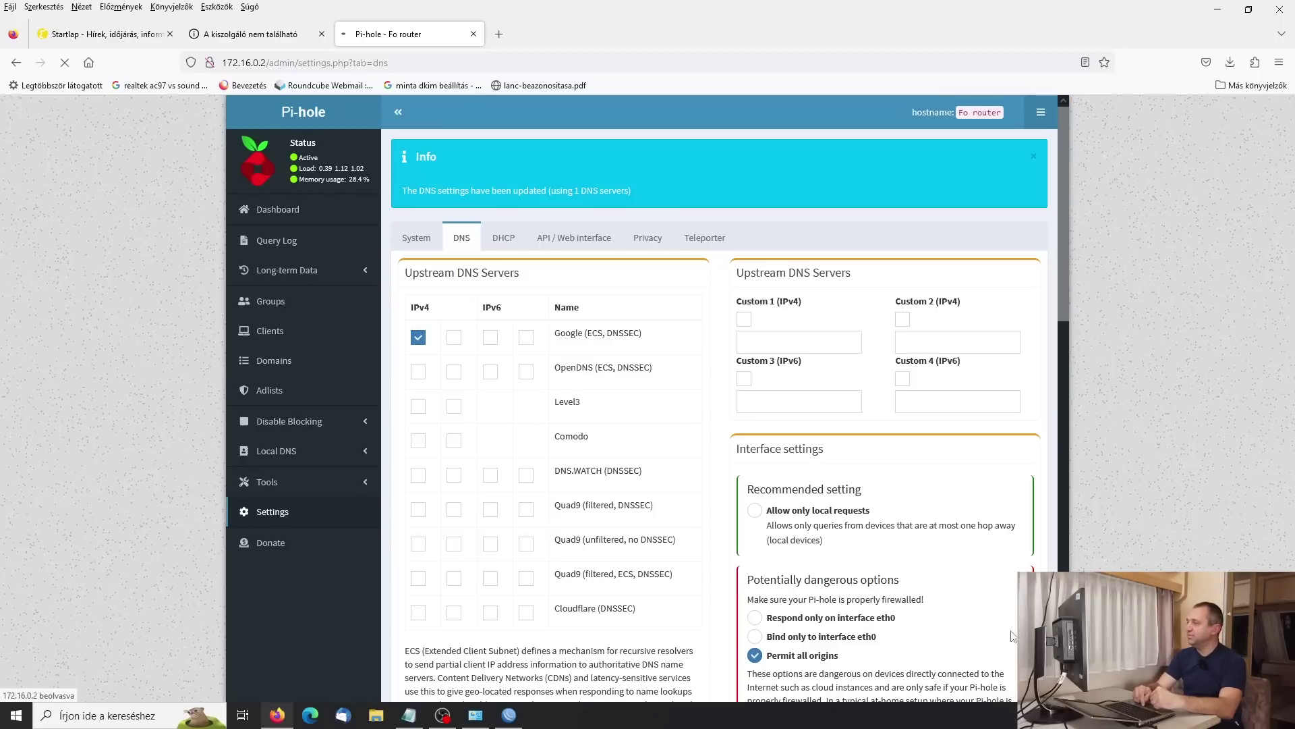
scroll(589, 640, down, 4)
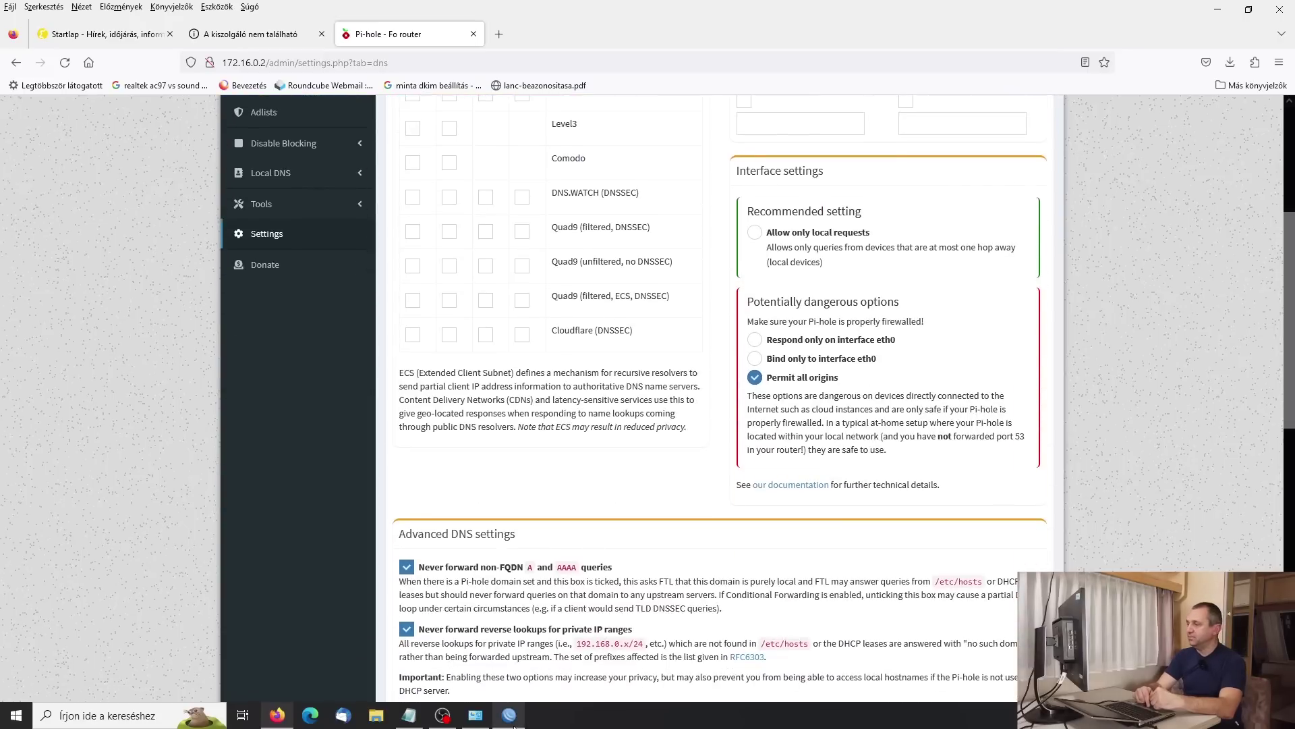
mouse_move(510, 725)
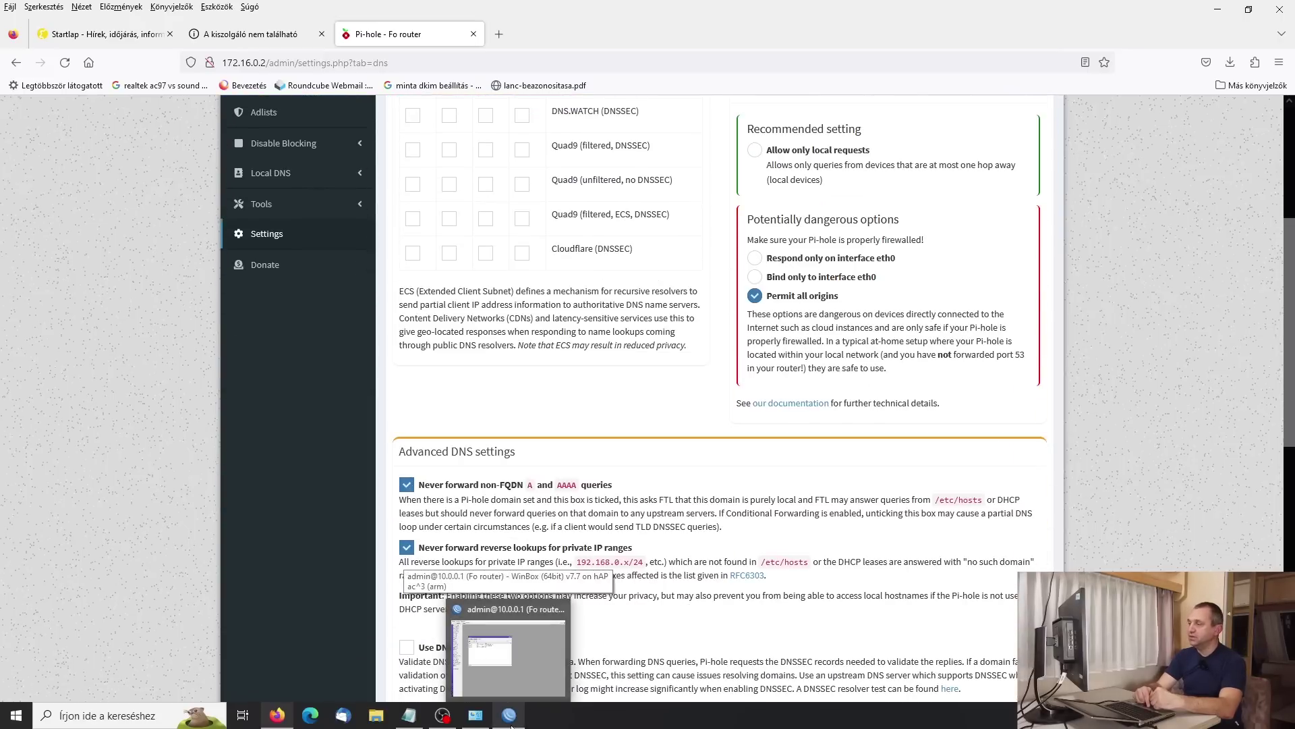
click(511, 726)
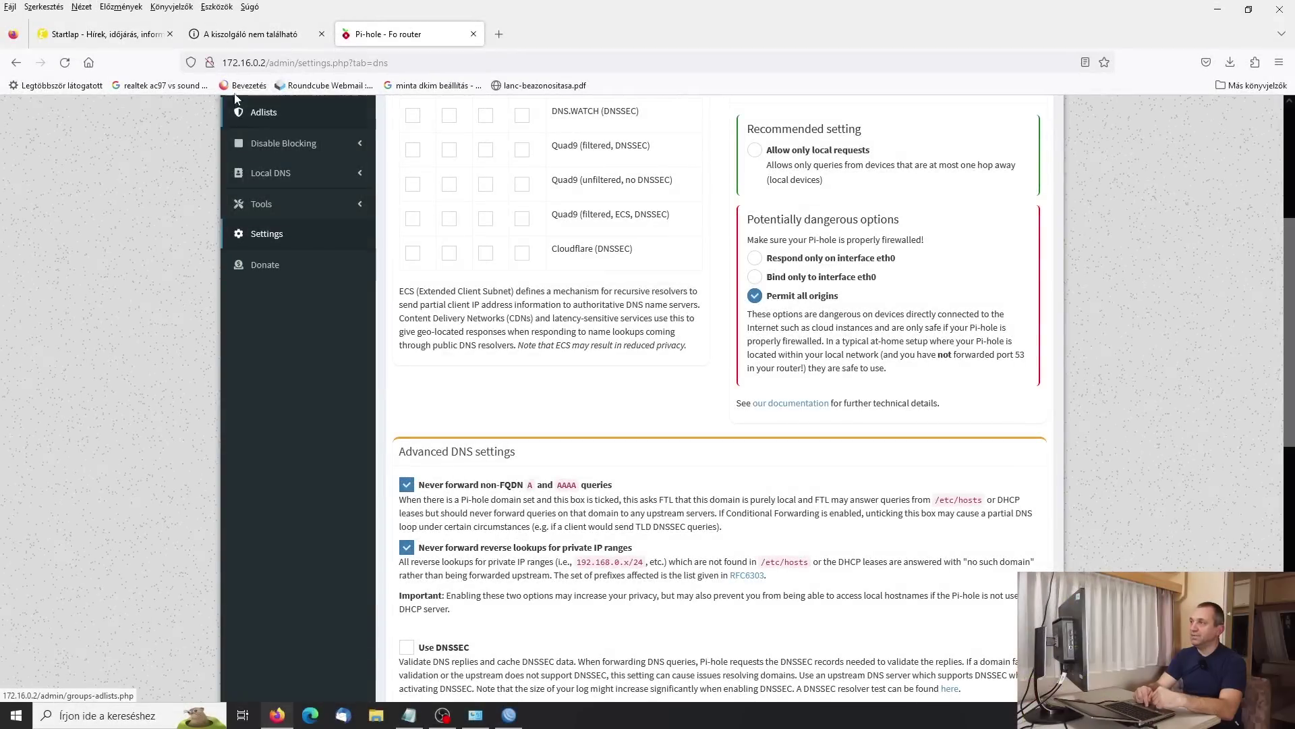
click(251, 45)
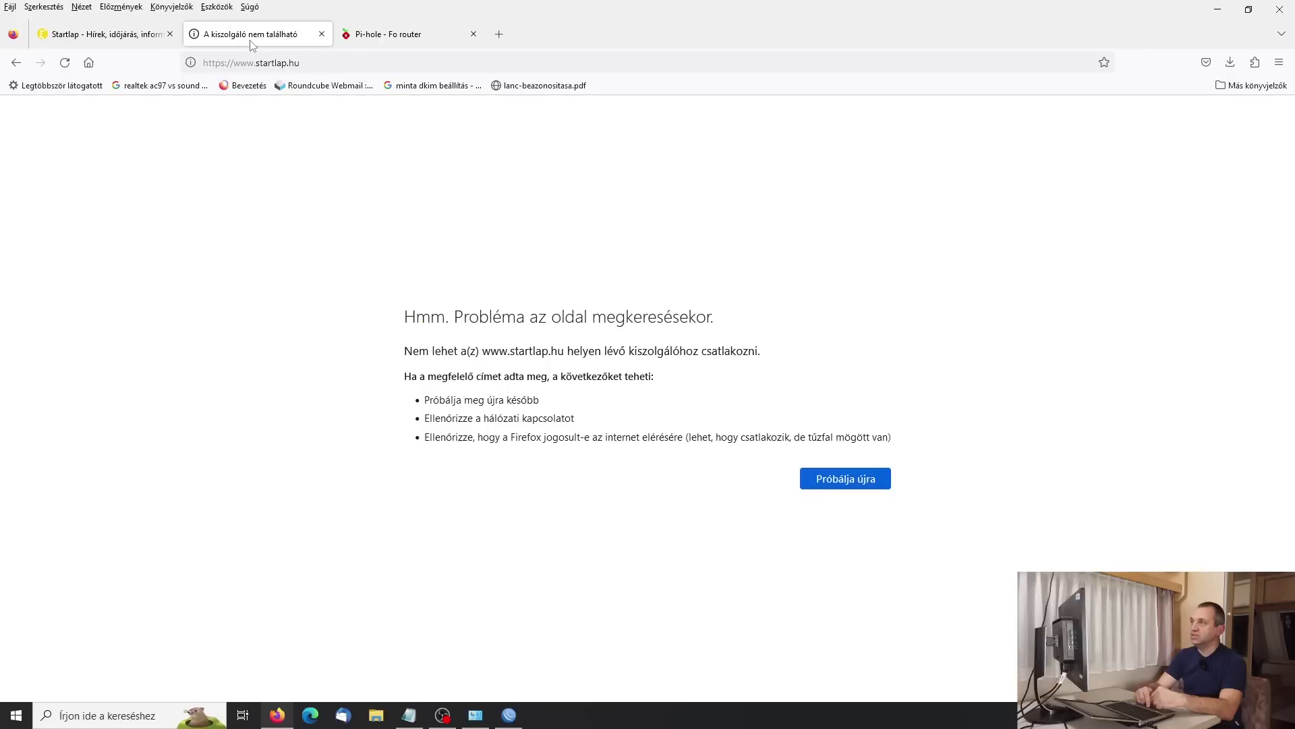
click(848, 478)
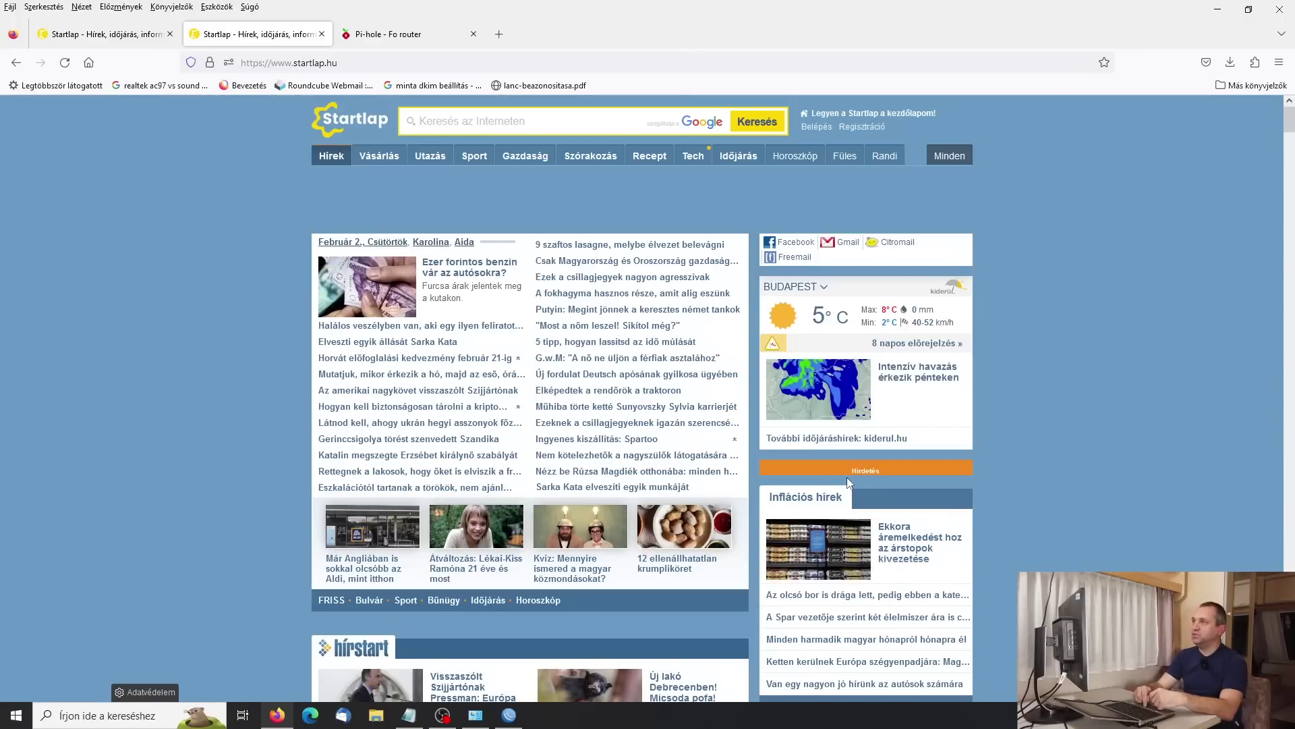
click(107, 39)
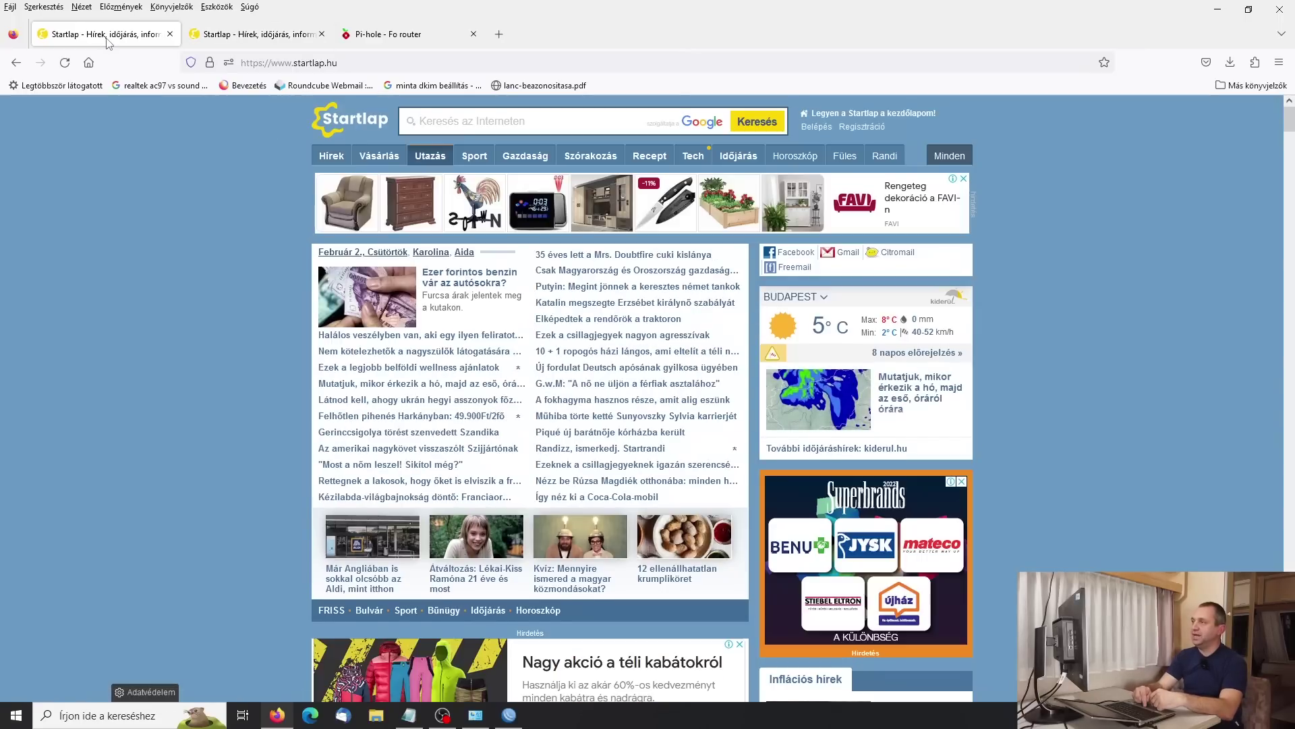
key(ctrl+Tab)
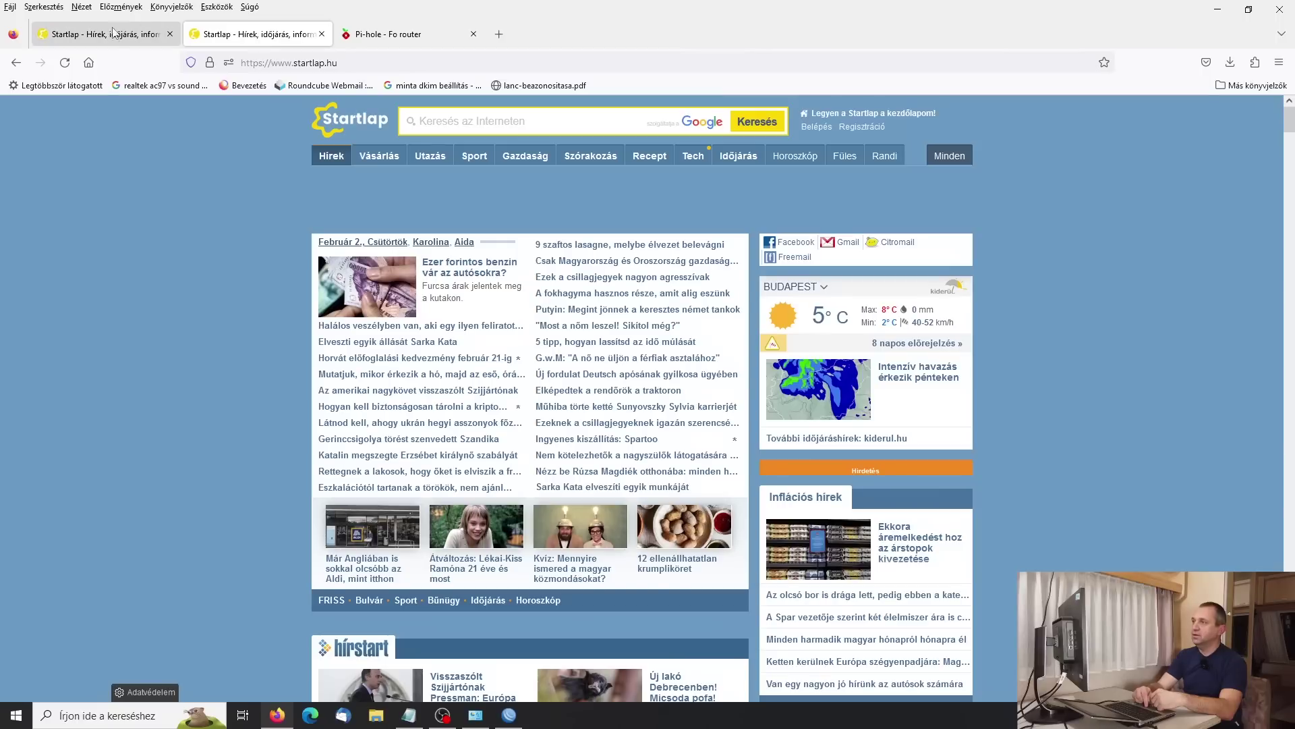
click(115, 31)
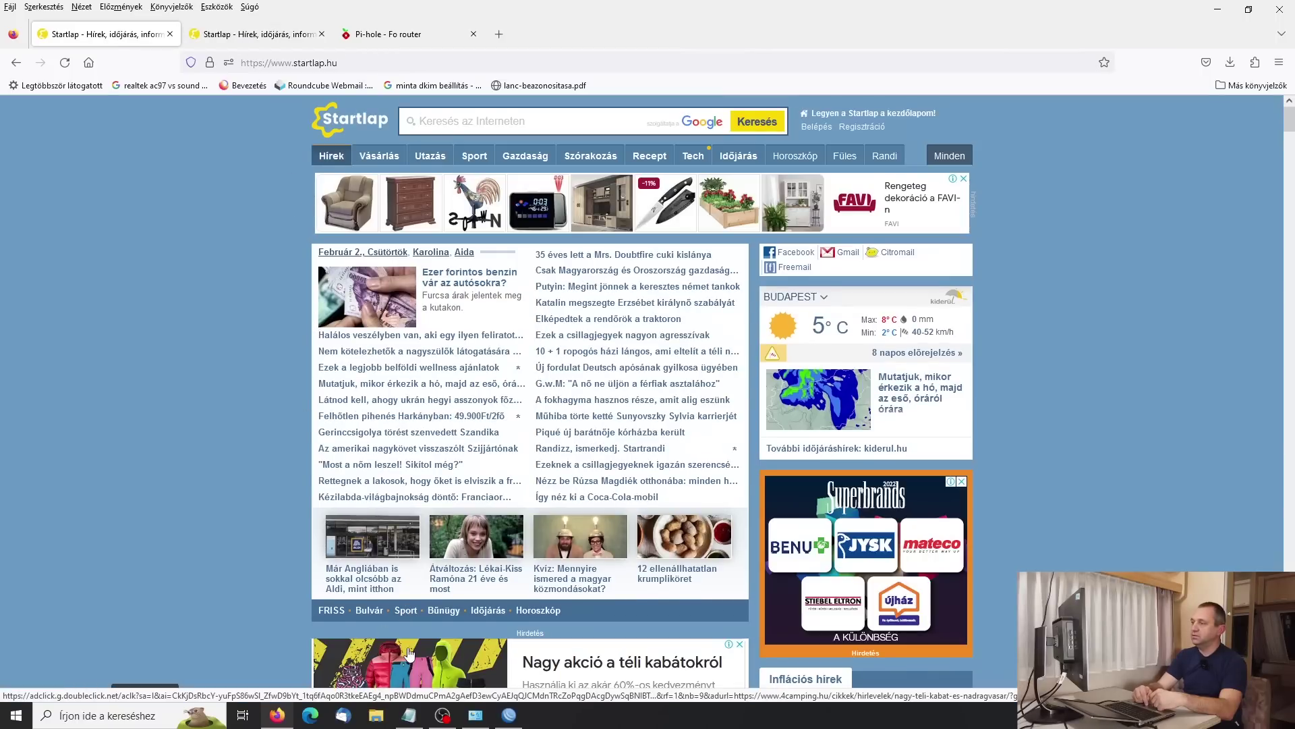
click(265, 36)
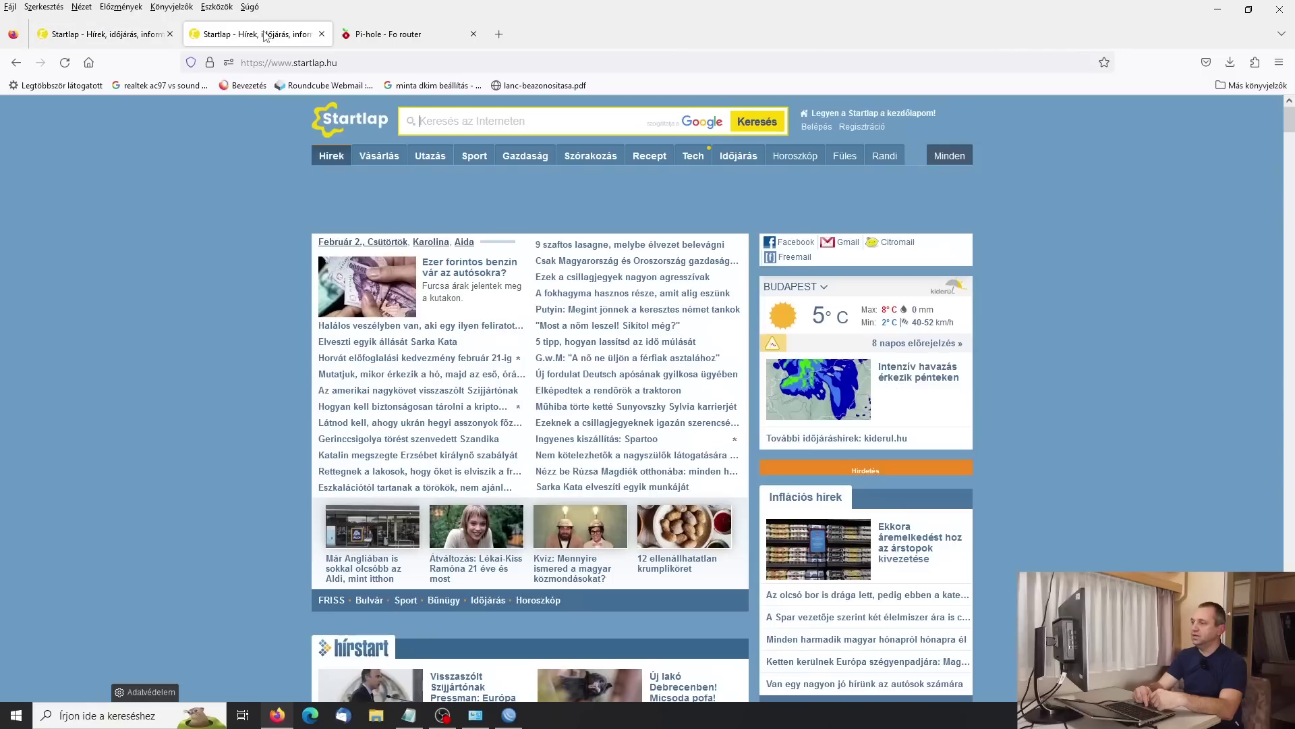
click(130, 35)
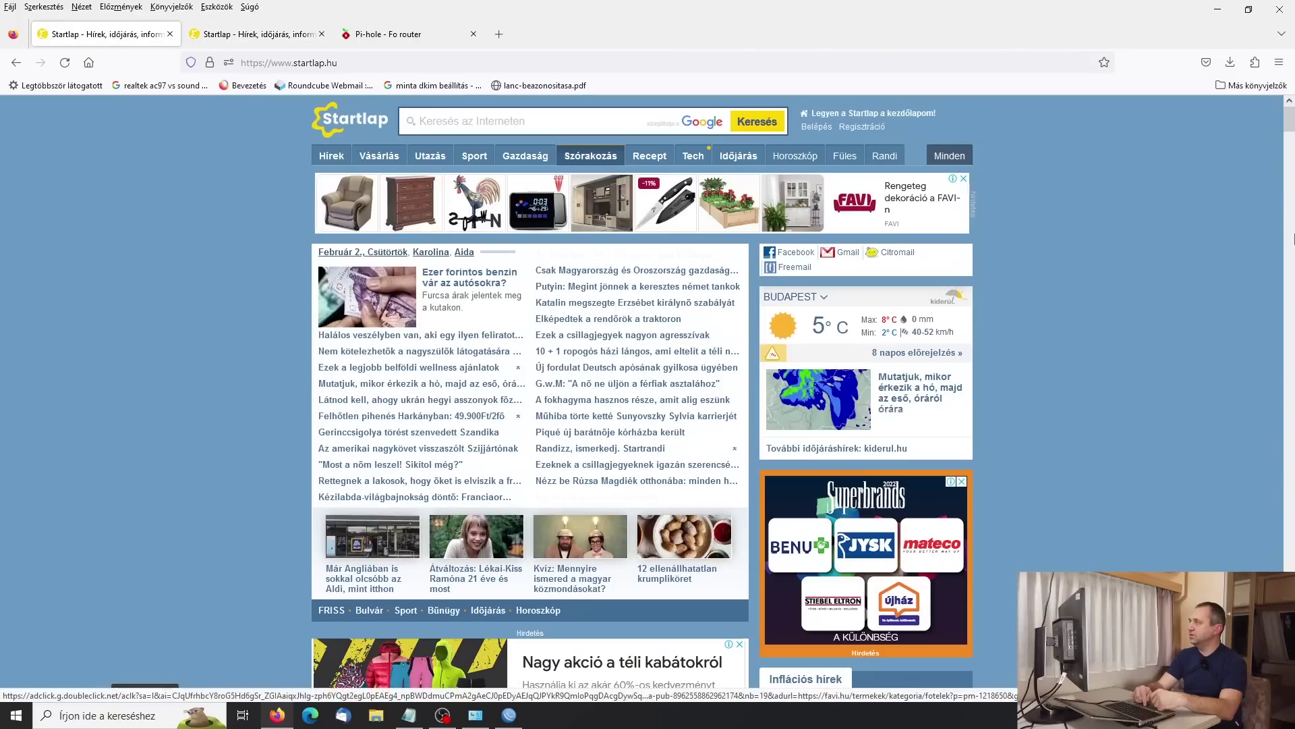
scroll(1293, 150, down, 3)
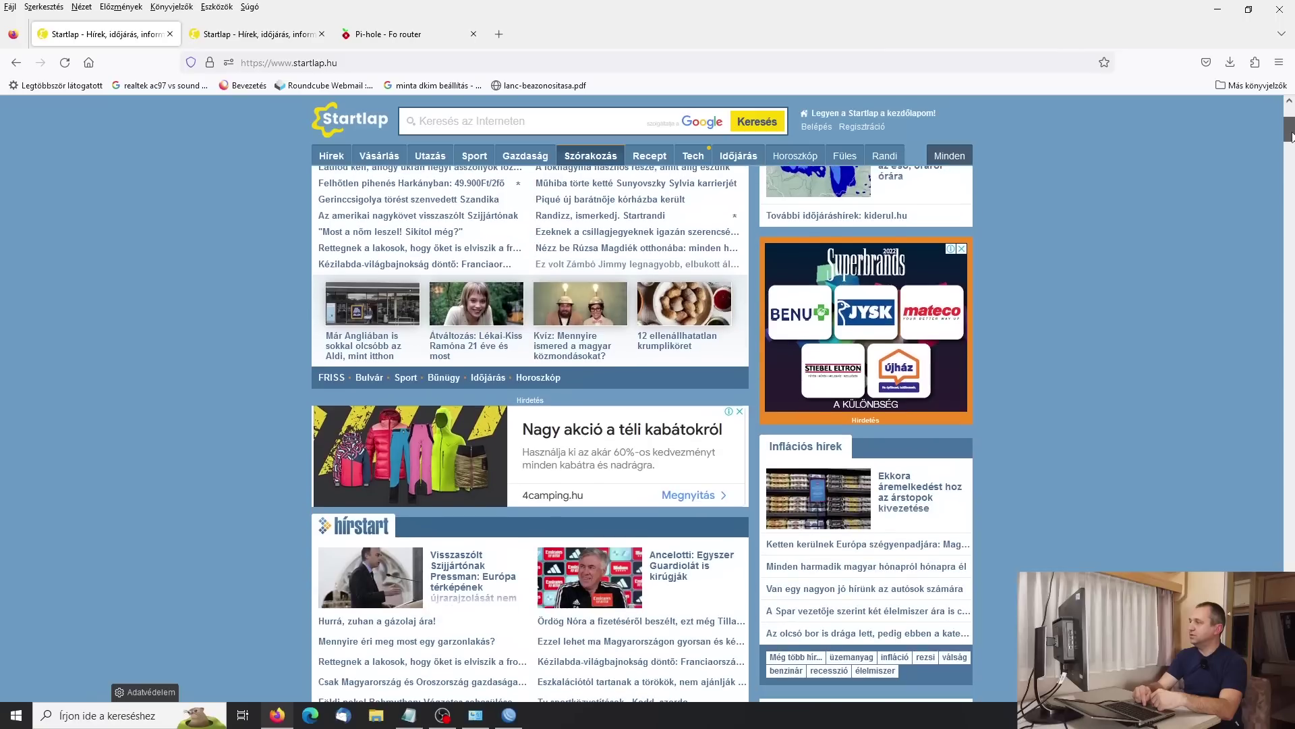
click(233, 37)
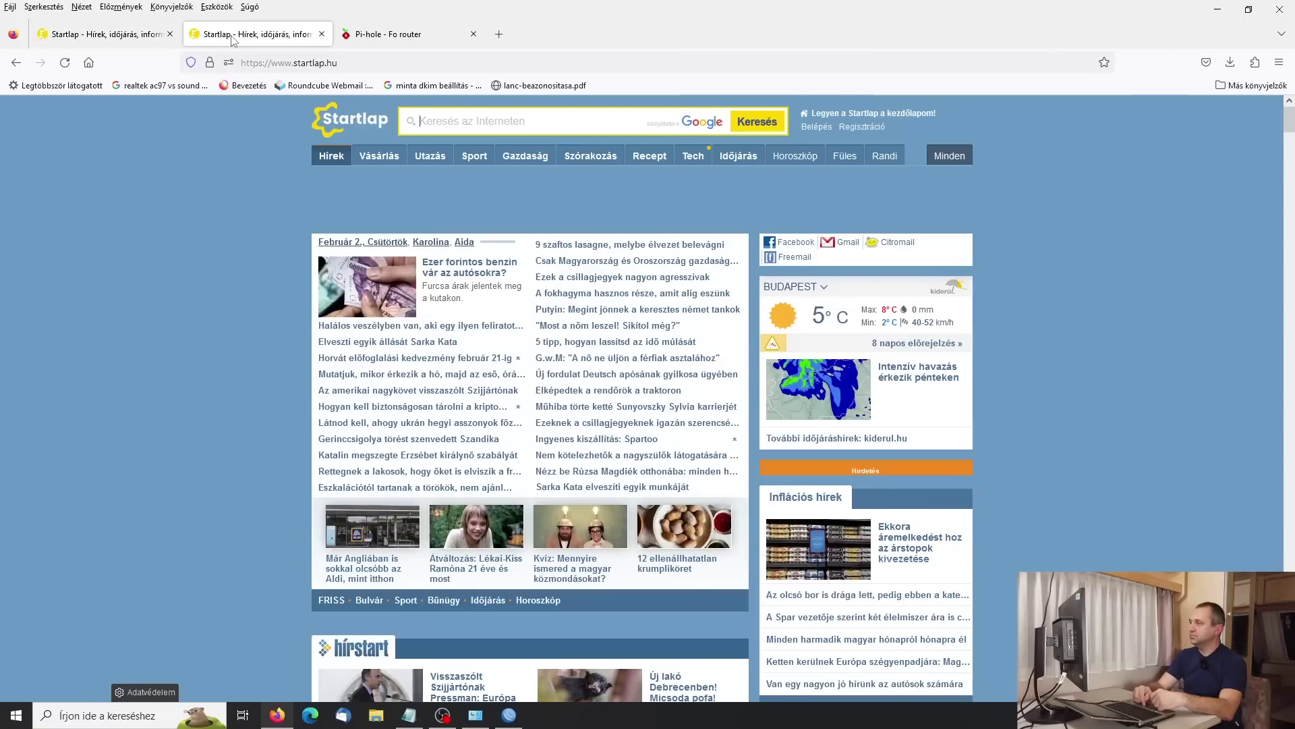
scroll(1294, 131, down, 7)
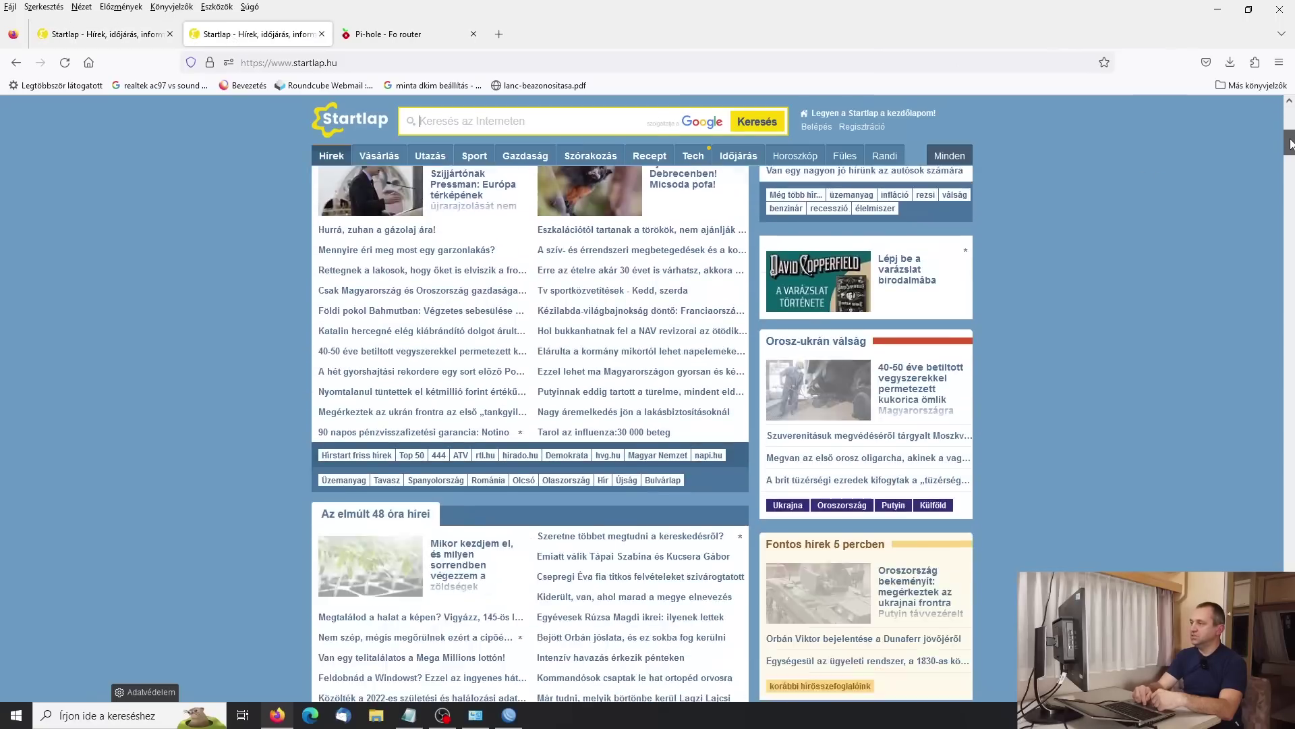
click(118, 37)
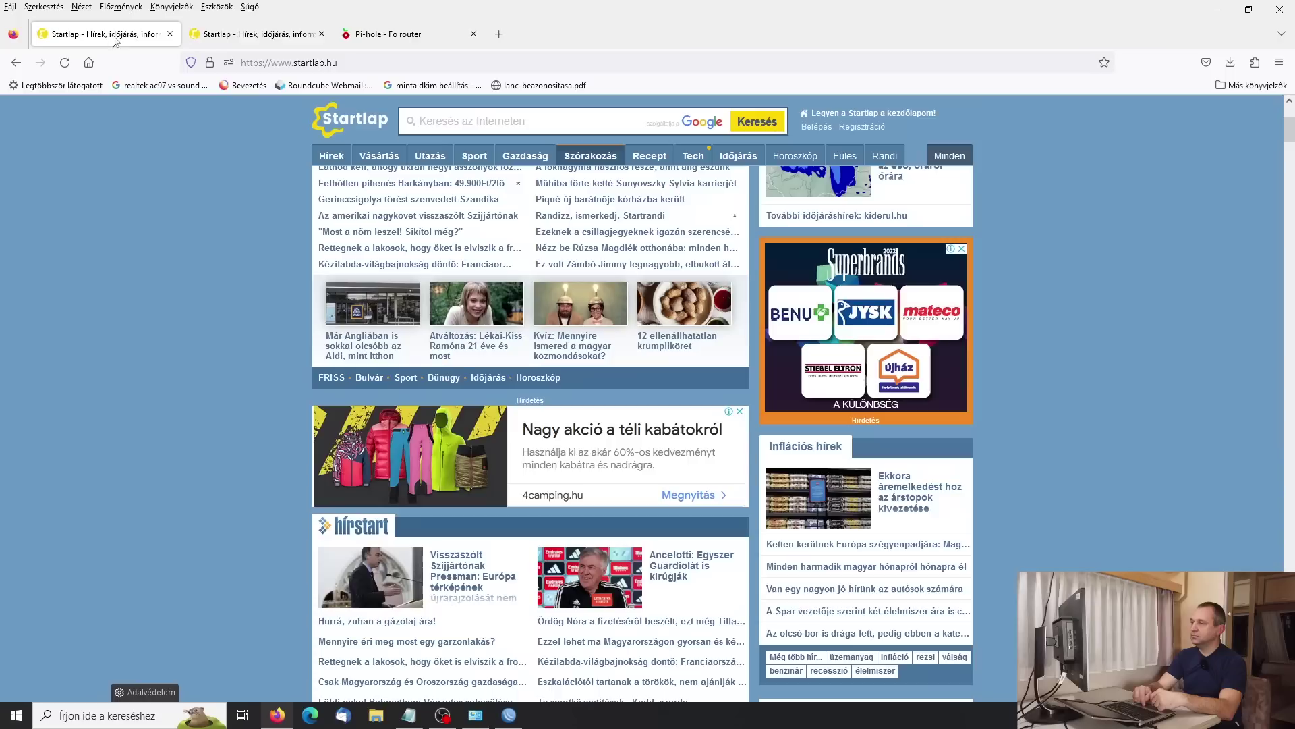
drag(1282, 125, 1291, 149)
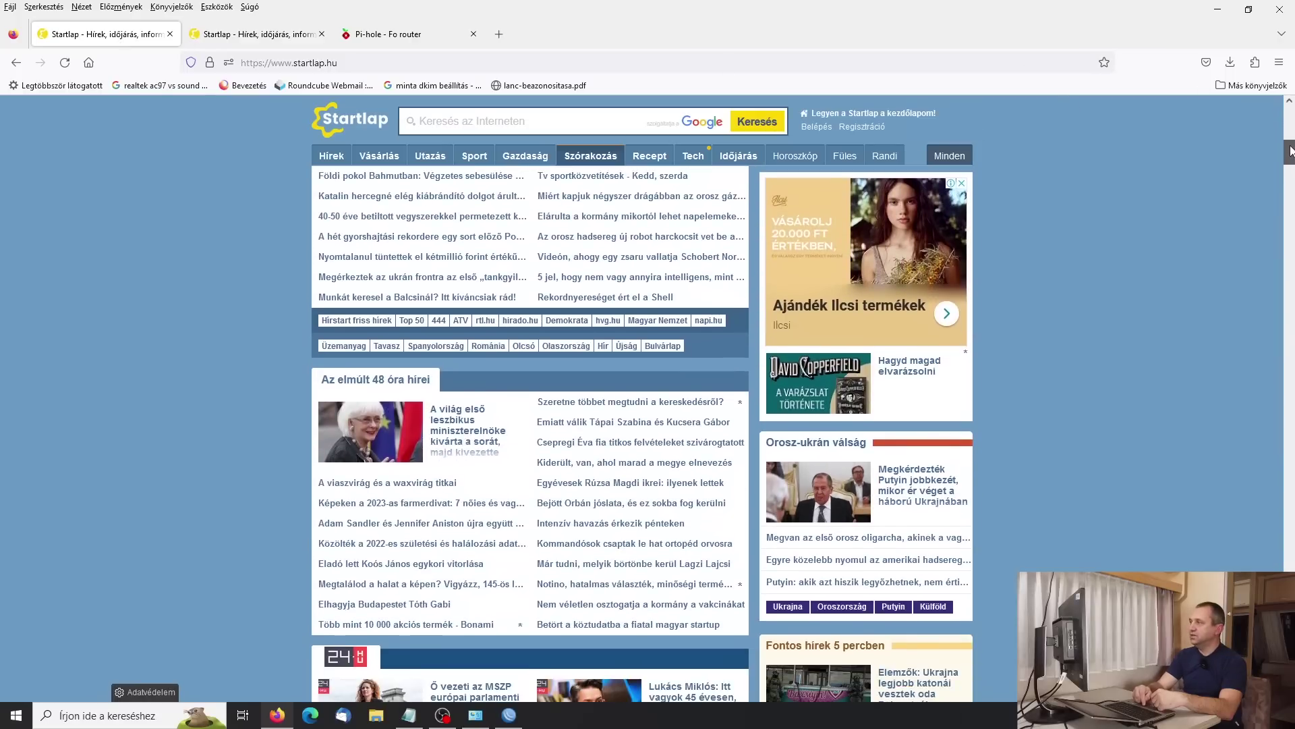
Review Pi-hole's dashboard statistics and charts, and examine the recent allowed and blocked queries in the Query Log.
click(371, 31)
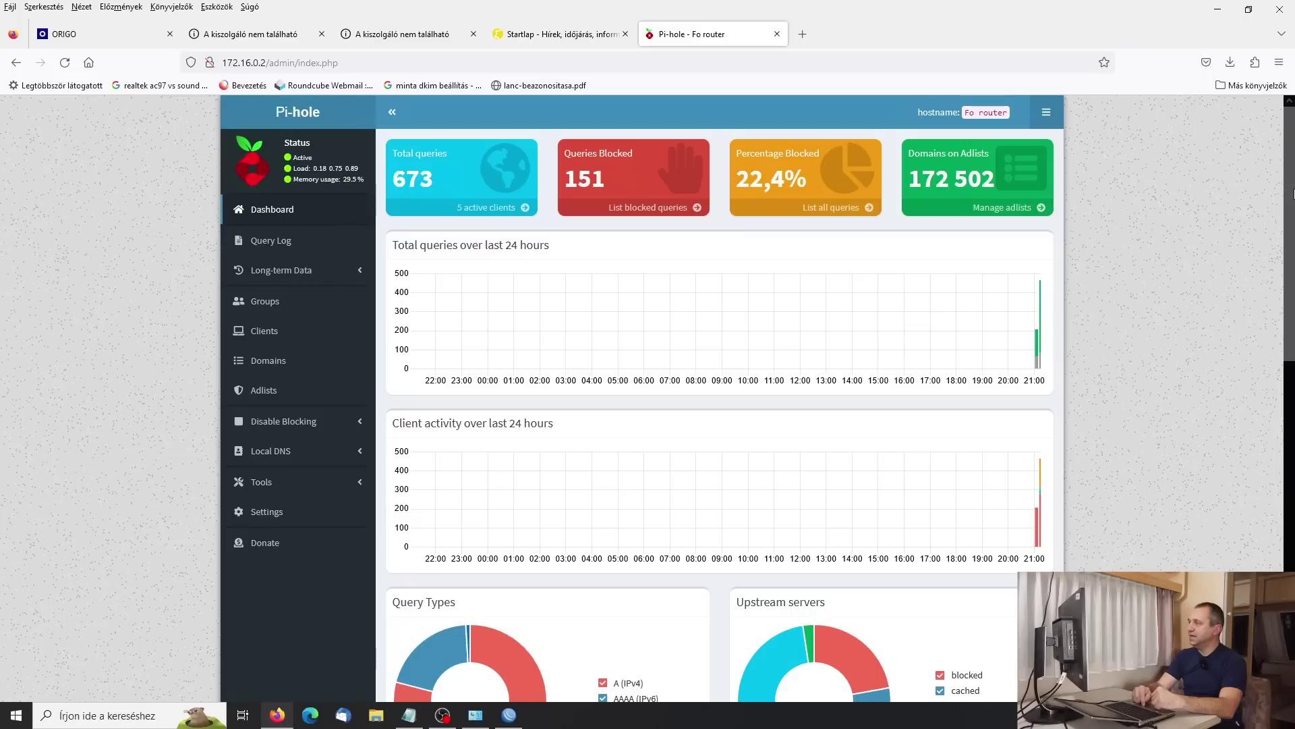
drag(1293, 193, 1293, 295)
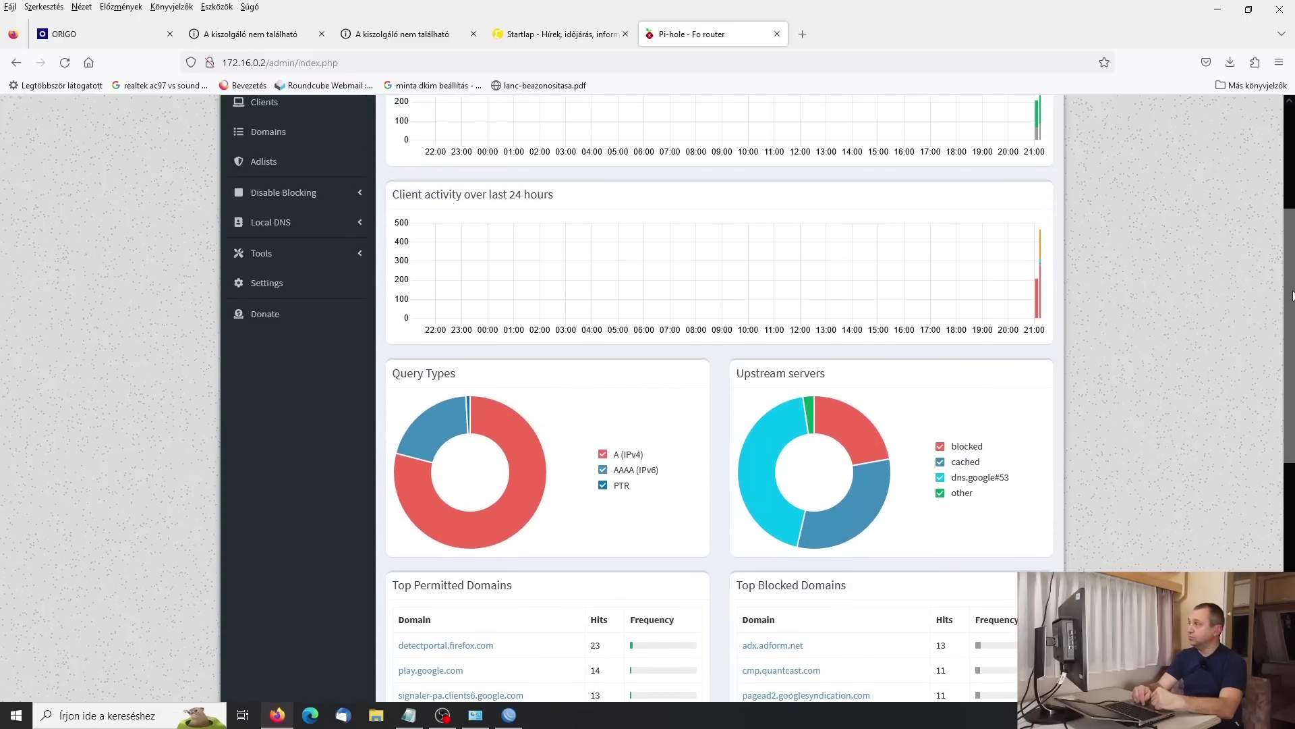
scroll(826, 169, up, 2)
click(279, 166)
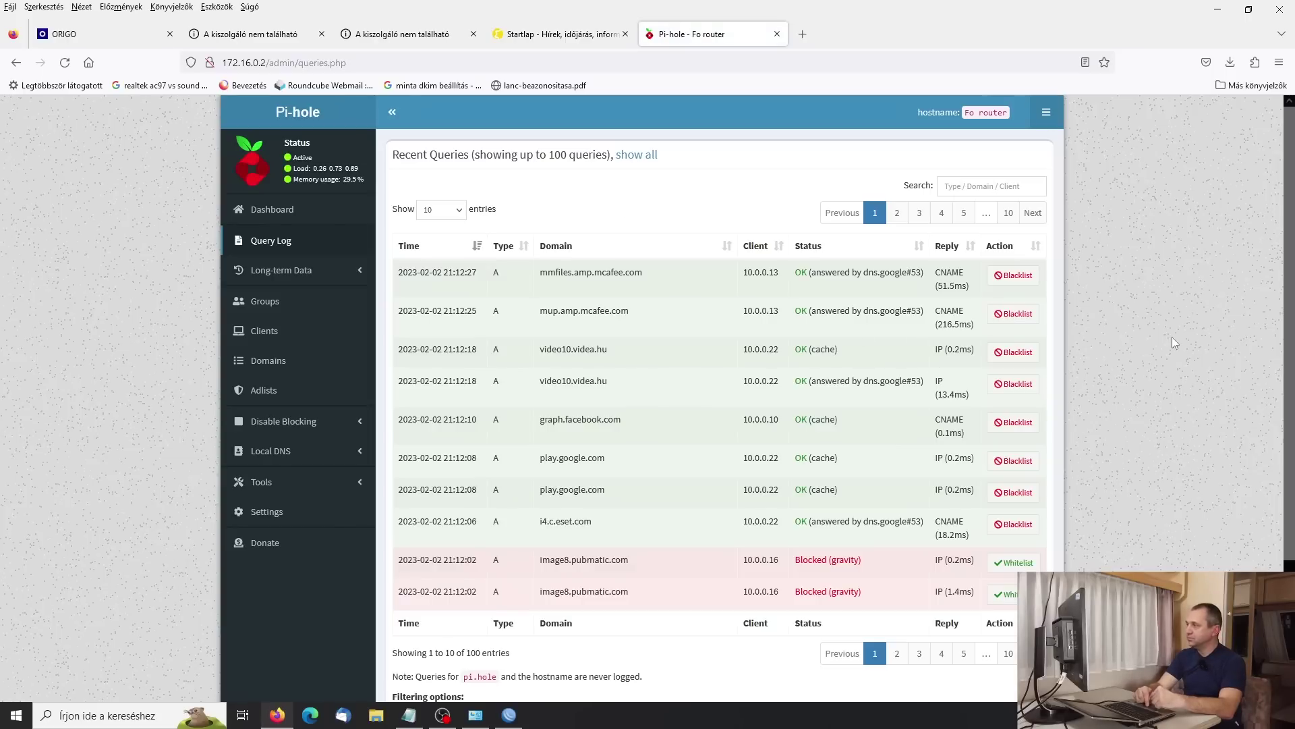
scroll(1290, 279, down, 1)
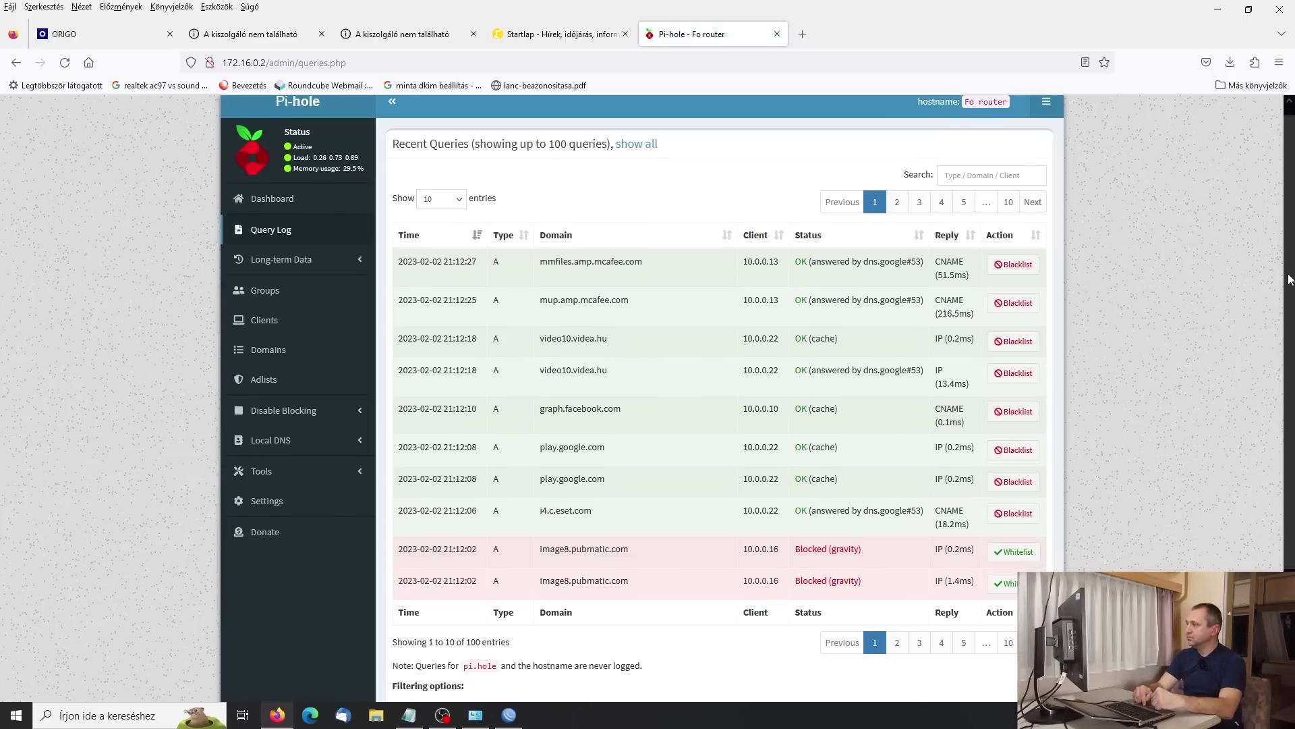
drag(1290, 279, 1289, 290)
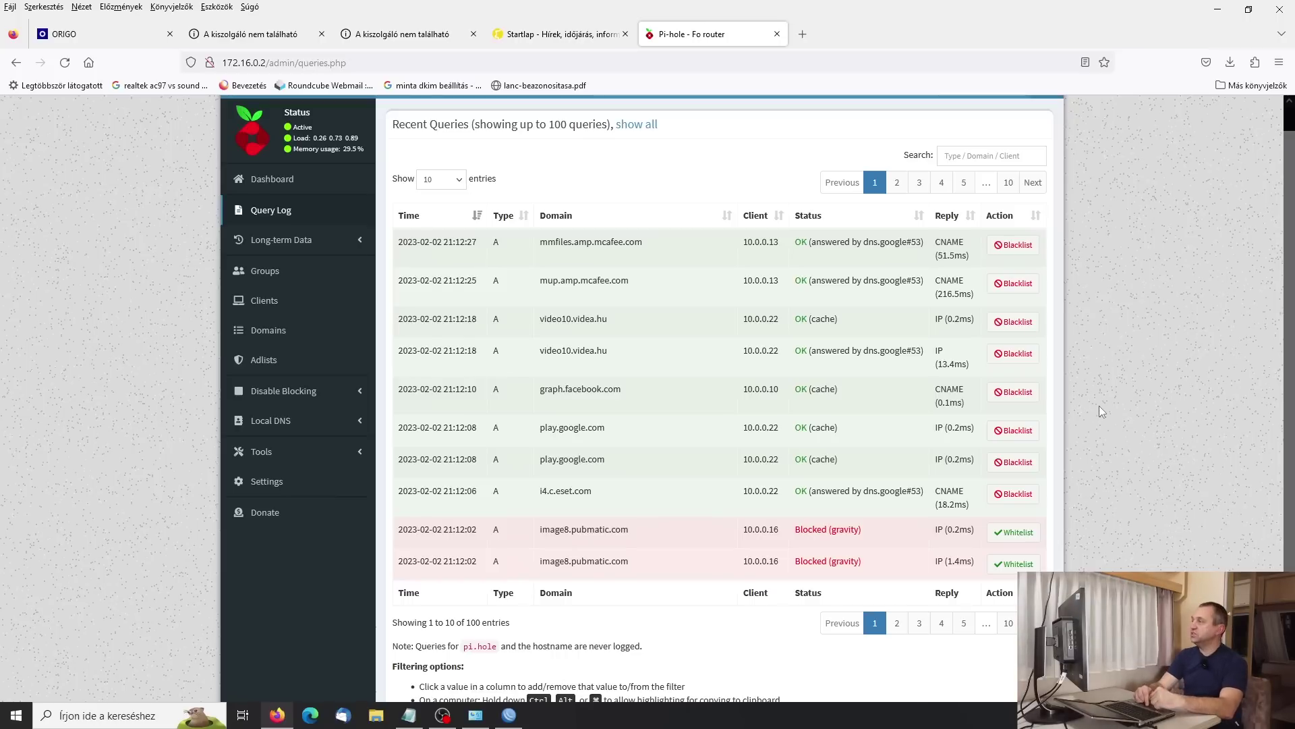
scroll(1289, 233, up, 1)
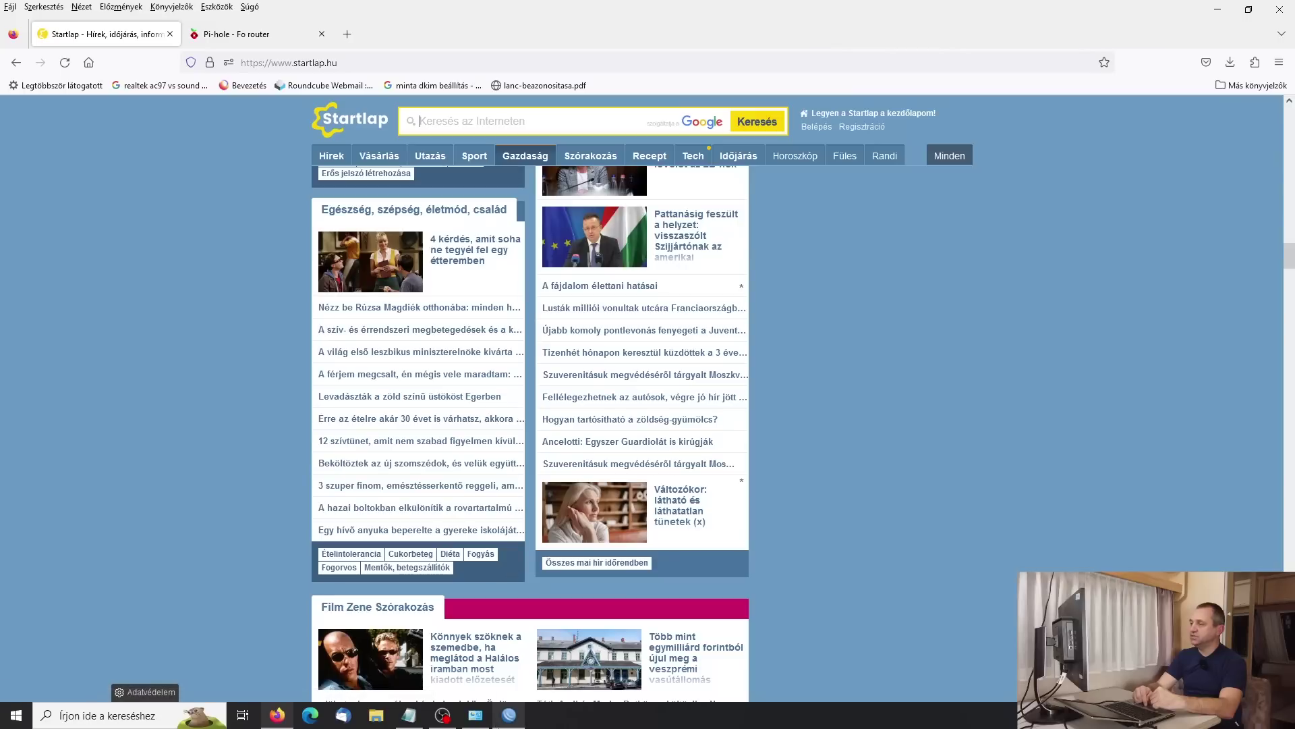
Switch to WinBox to check the router's CPU load, and return to Pi-hole's Query Log in the browser.
click(508, 716)
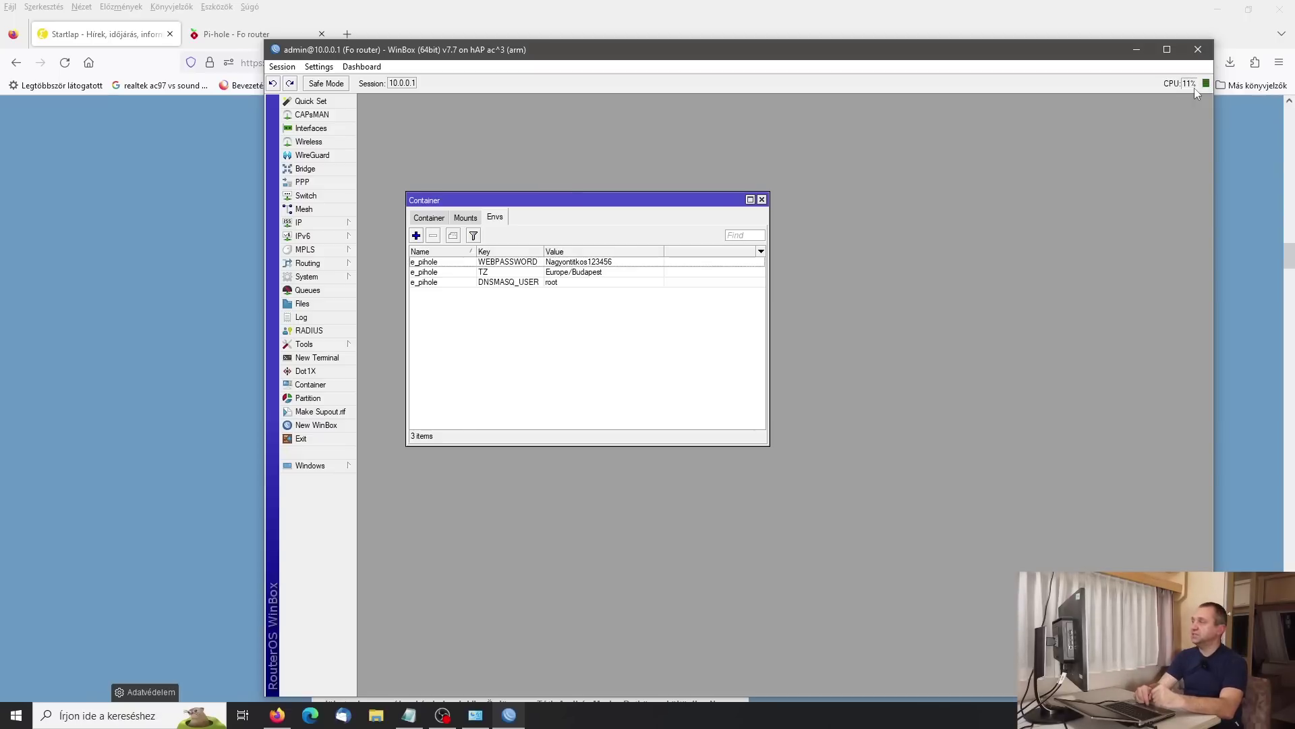
click(1138, 50)
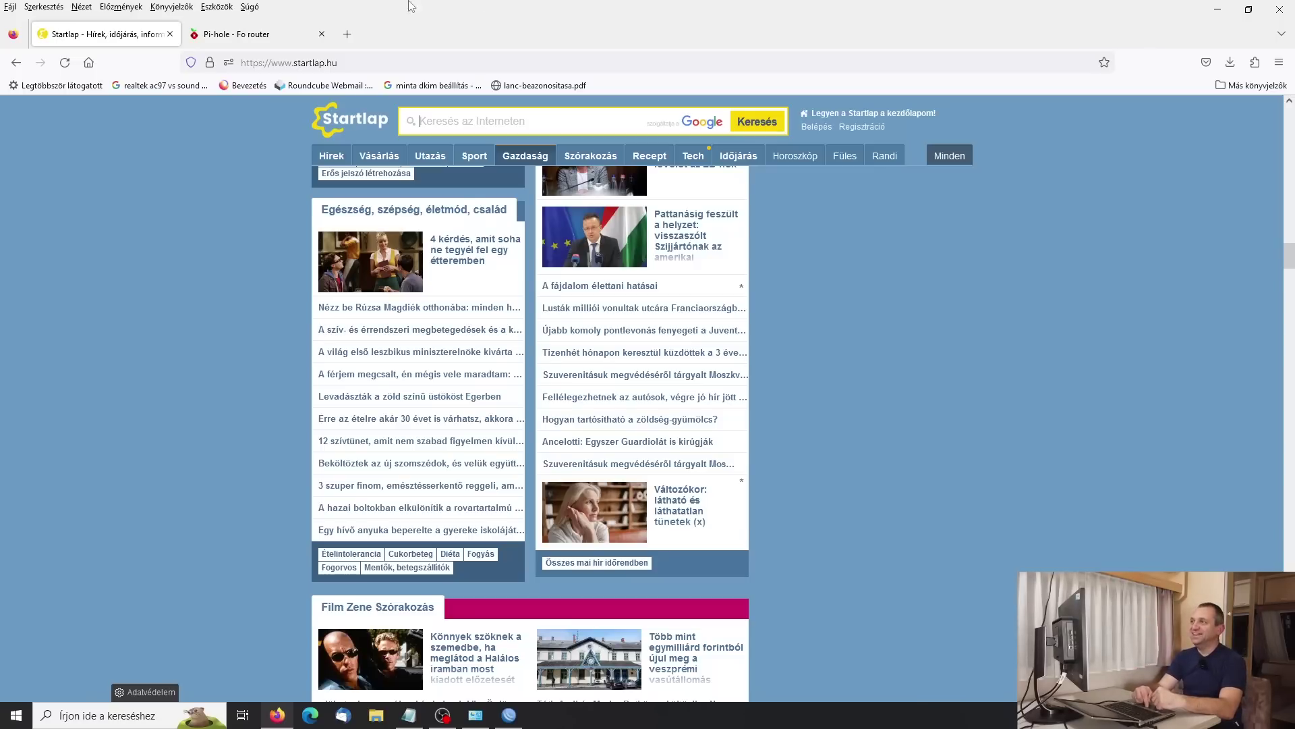
click(243, 35)
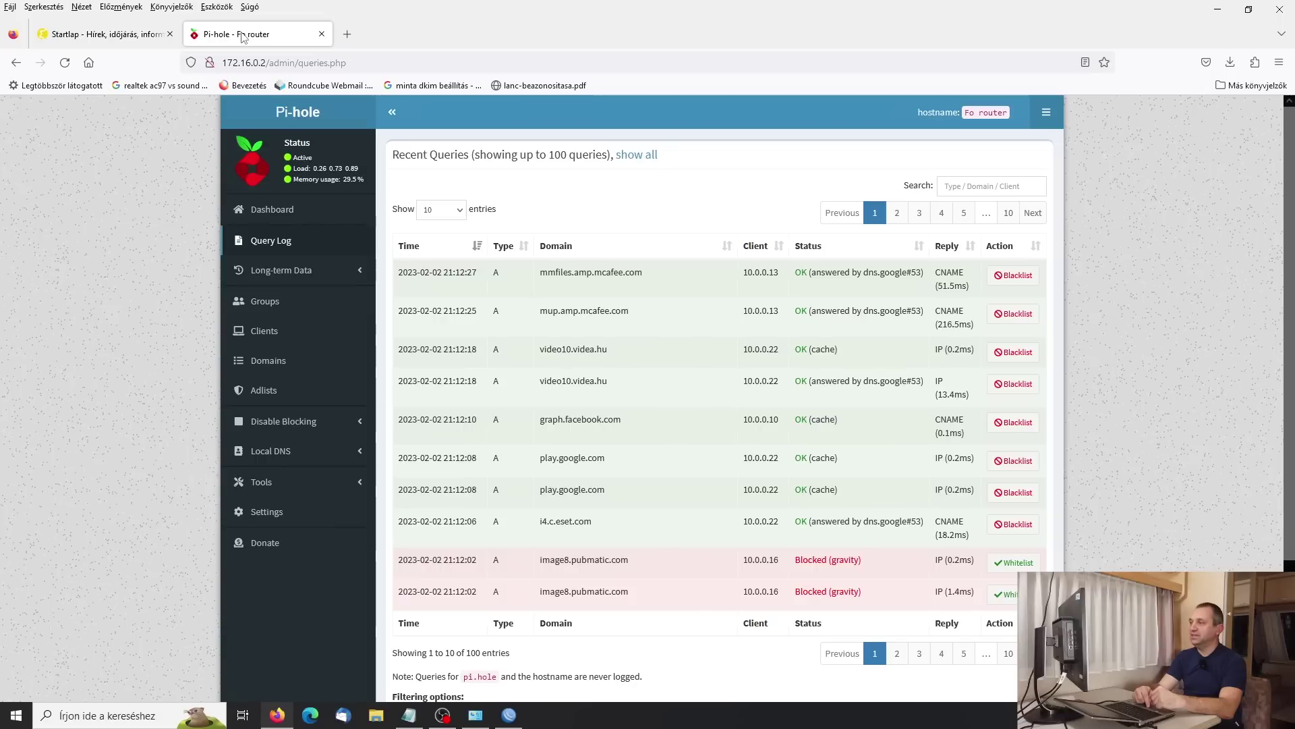